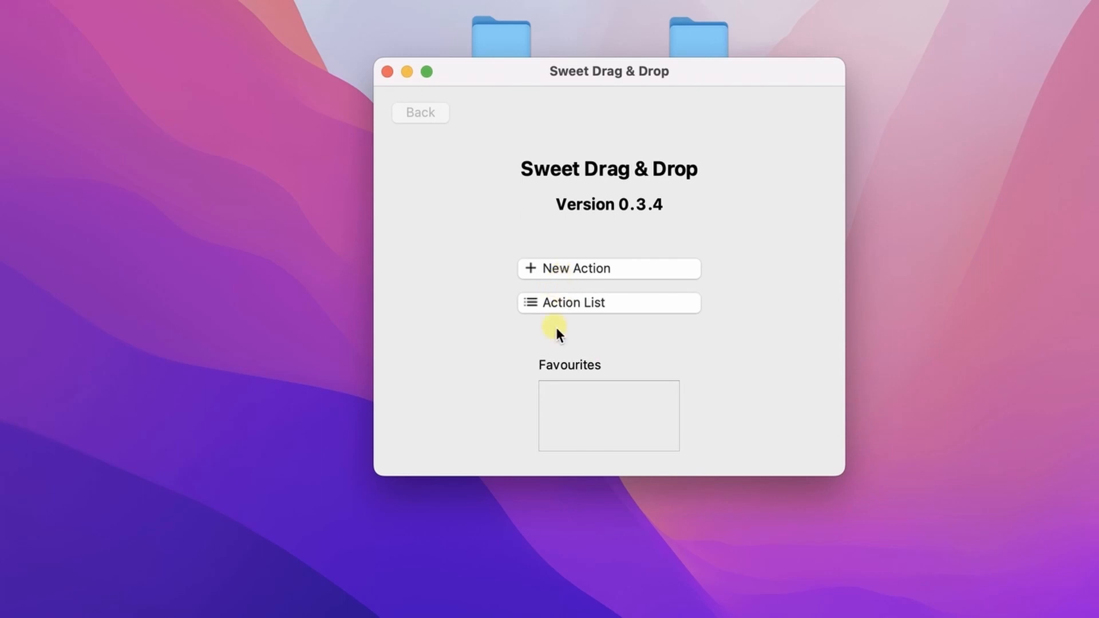
Examine the saved Copy, Move and Rename action lists, and return to the start page.
{"action": "left_click", "coordinate": [585, 276]}
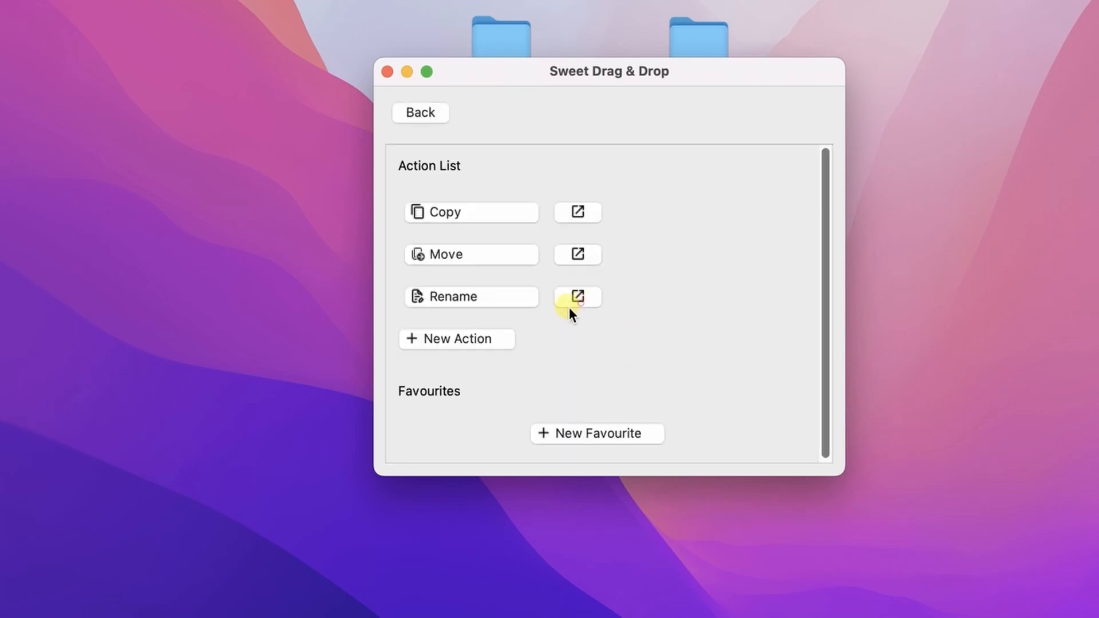
{"action": "left_click", "coordinate": [463, 221]}
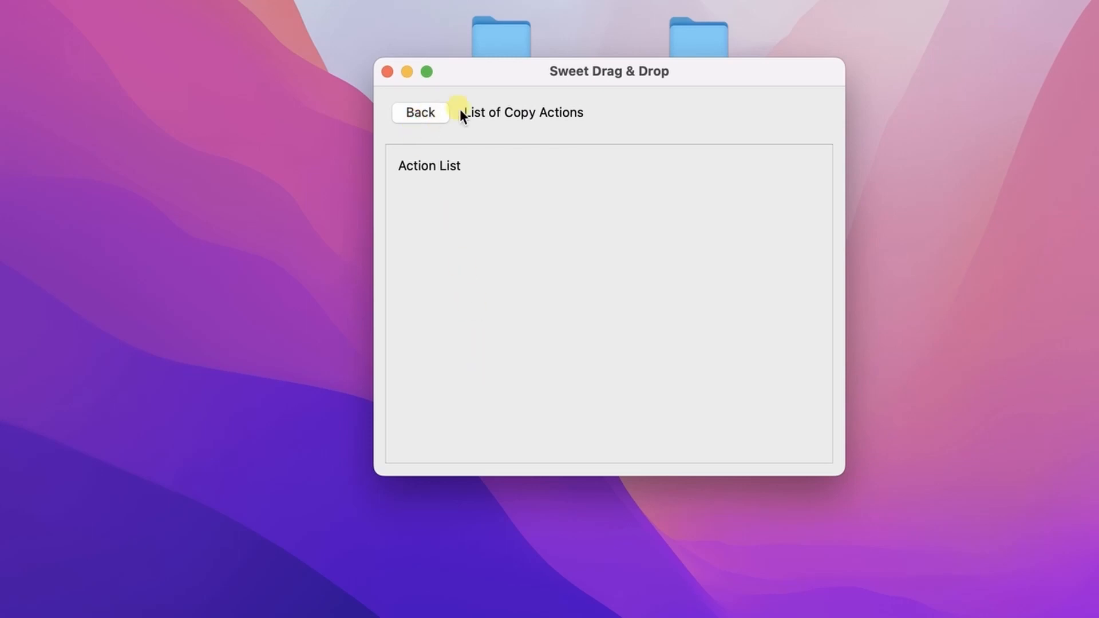
{"action": "left_click", "coordinate": [436, 110]}
{"action": "left_click", "coordinate": [450, 252]}
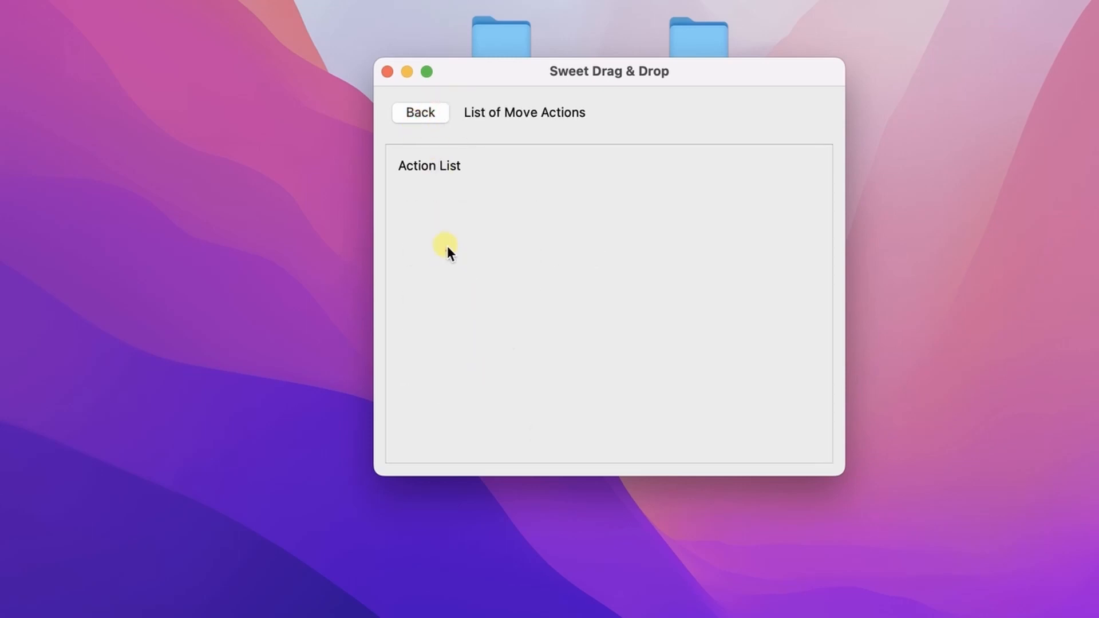
{"action": "left_click", "coordinate": [400, 109]}
{"action": "left_click", "coordinate": [449, 301]}
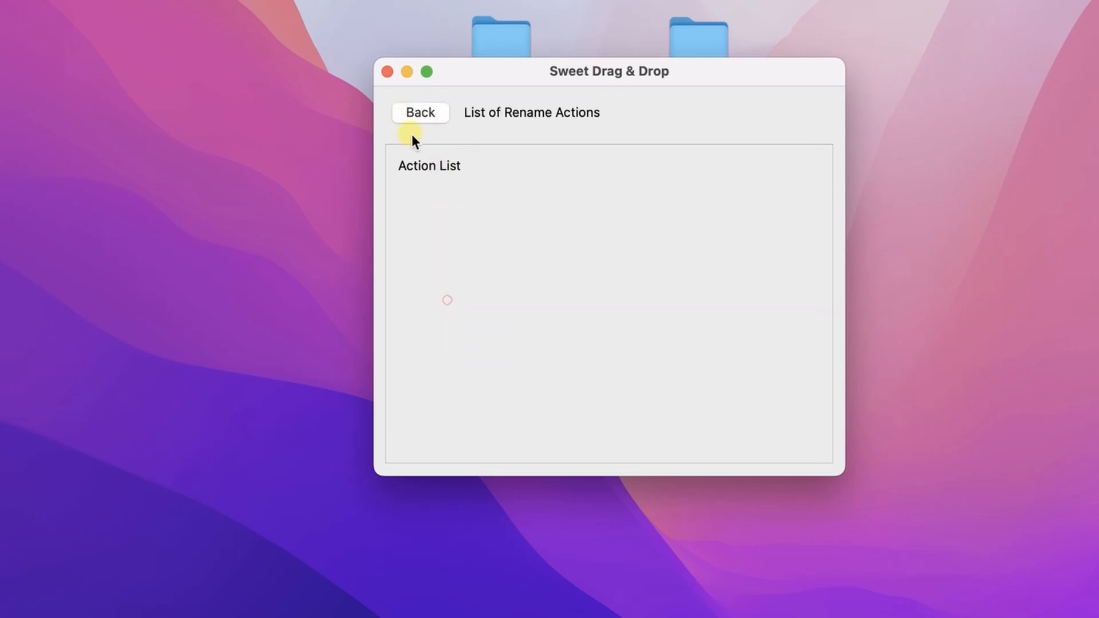
{"action": "left_click", "coordinate": [422, 115]}
{"action": "left_click", "coordinate": [422, 114]}
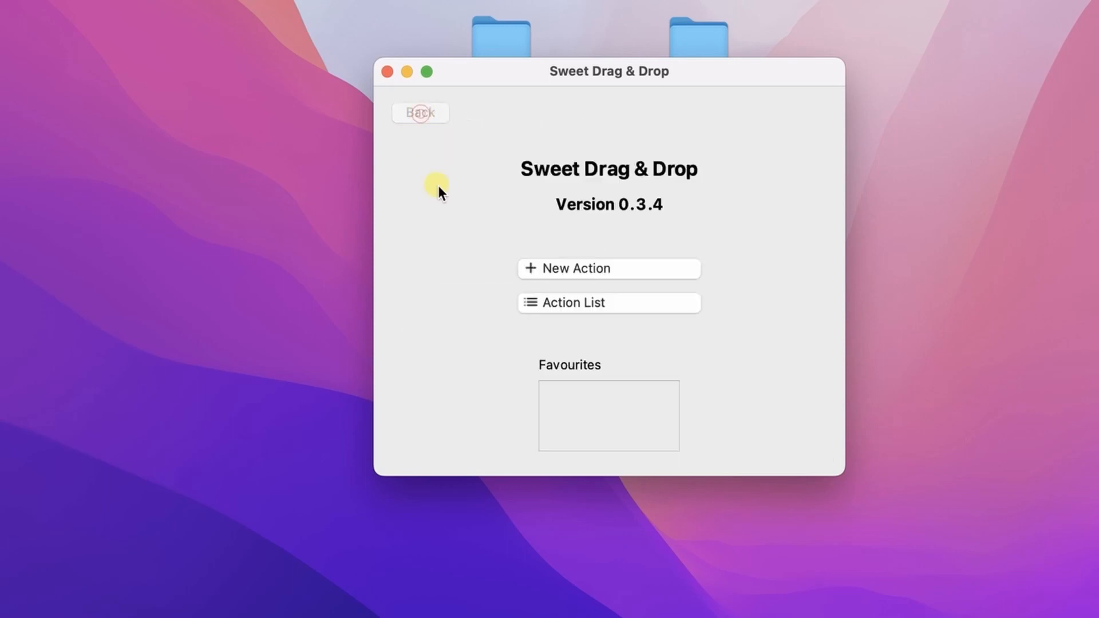
Start a new Move action named "Move Test" and reposition the window to uncover desktop folders A and B.
{"action": "left_click", "coordinate": [579, 271]}
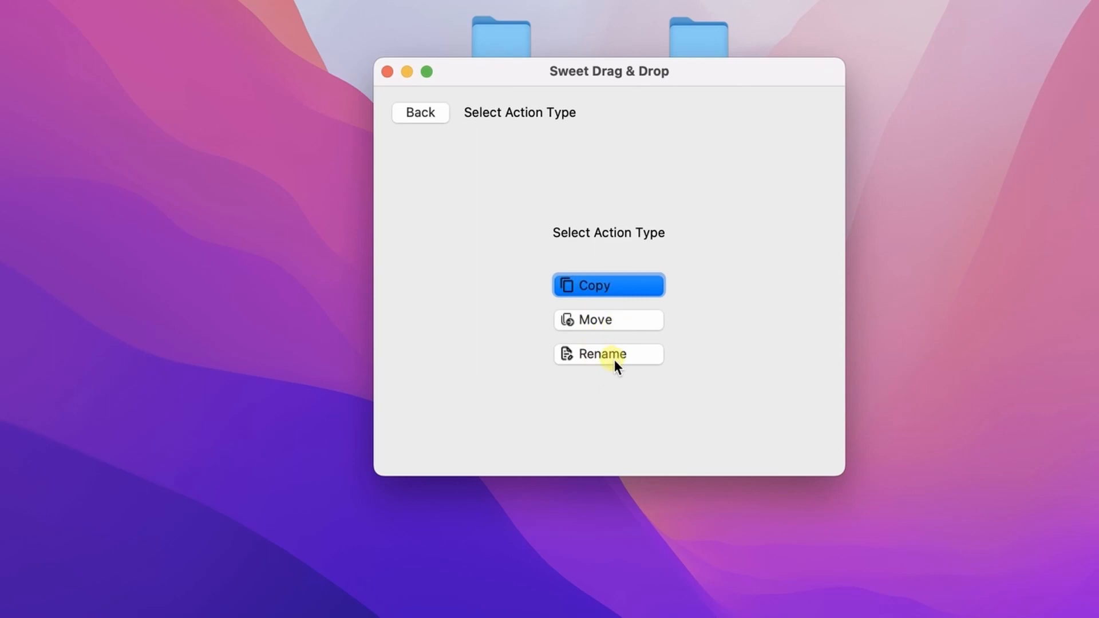
{"action": "left_click", "coordinate": [602, 325]}
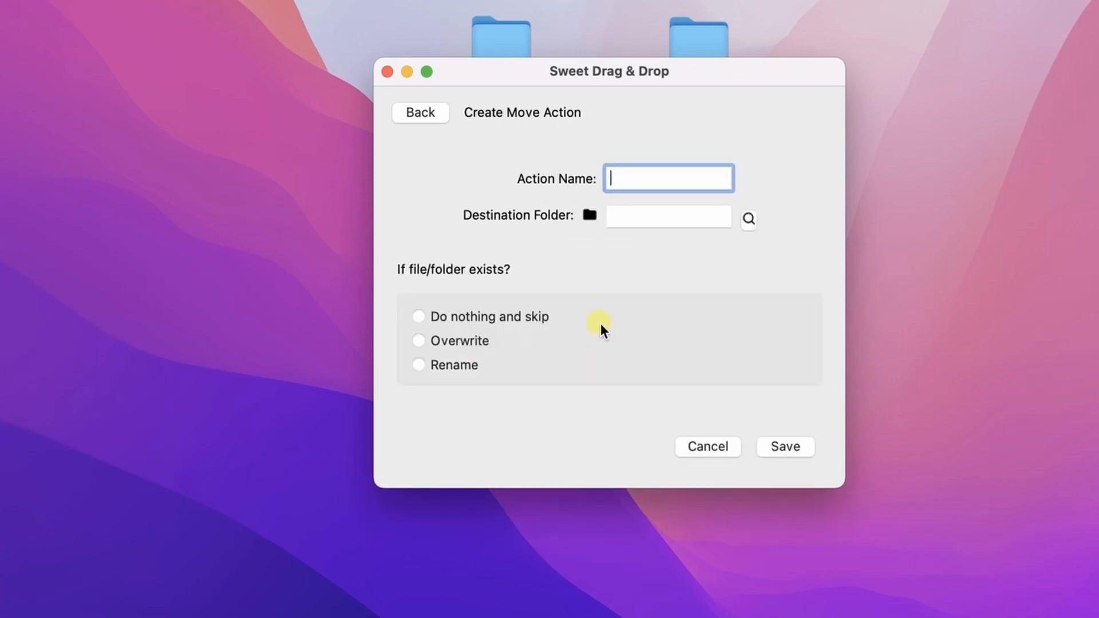
{"action": "left_click_drag", "start_coordinate": [595, 70], "coordinate": [572, 94]}
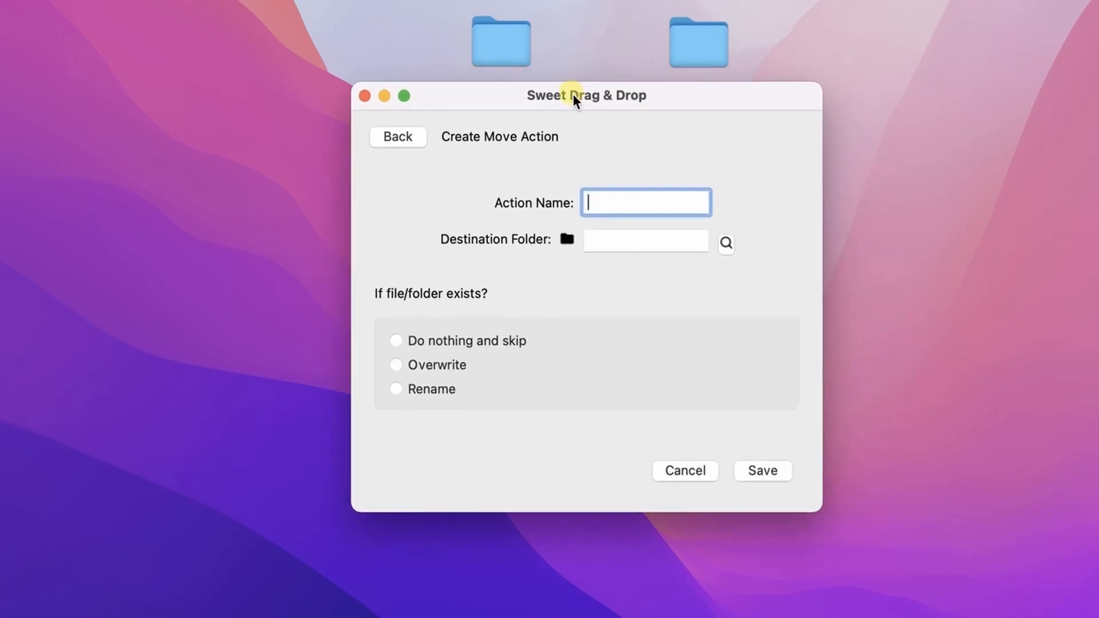
{"action": "type", "text": "Move Test"}
{"action": "left_click_drag", "start_coordinate": [578, 93], "coordinate": [583, 142]}
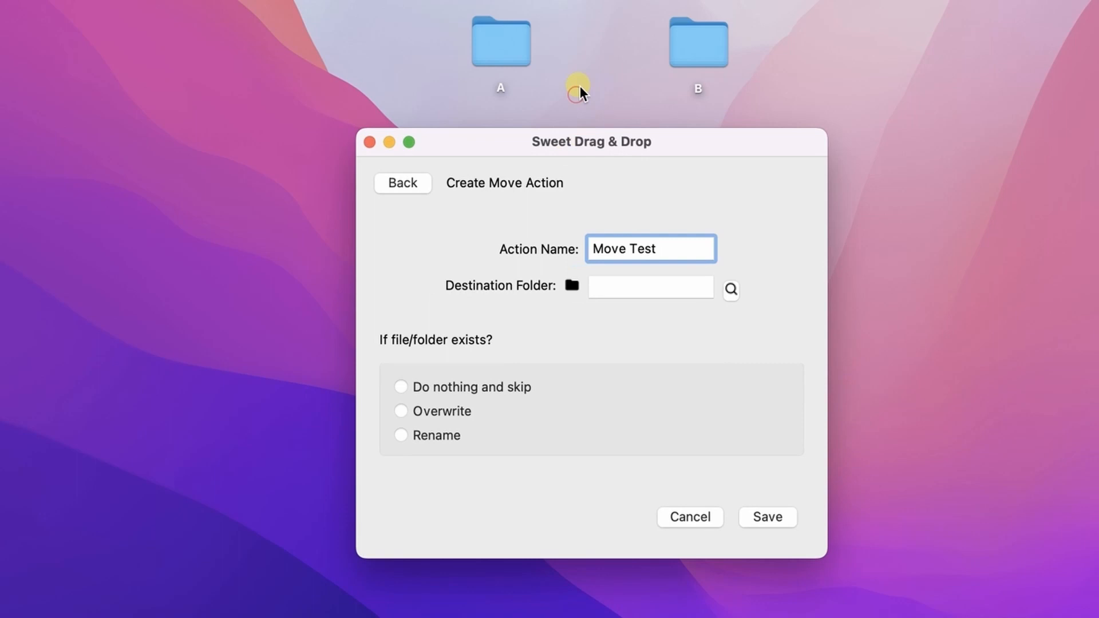
Set the Move action's destination to the desktop folder B.
{"action": "left_click", "coordinate": [484, 40]}
{"action": "left_click", "coordinate": [693, 47]}
{"action": "left_click", "coordinate": [514, 35]}
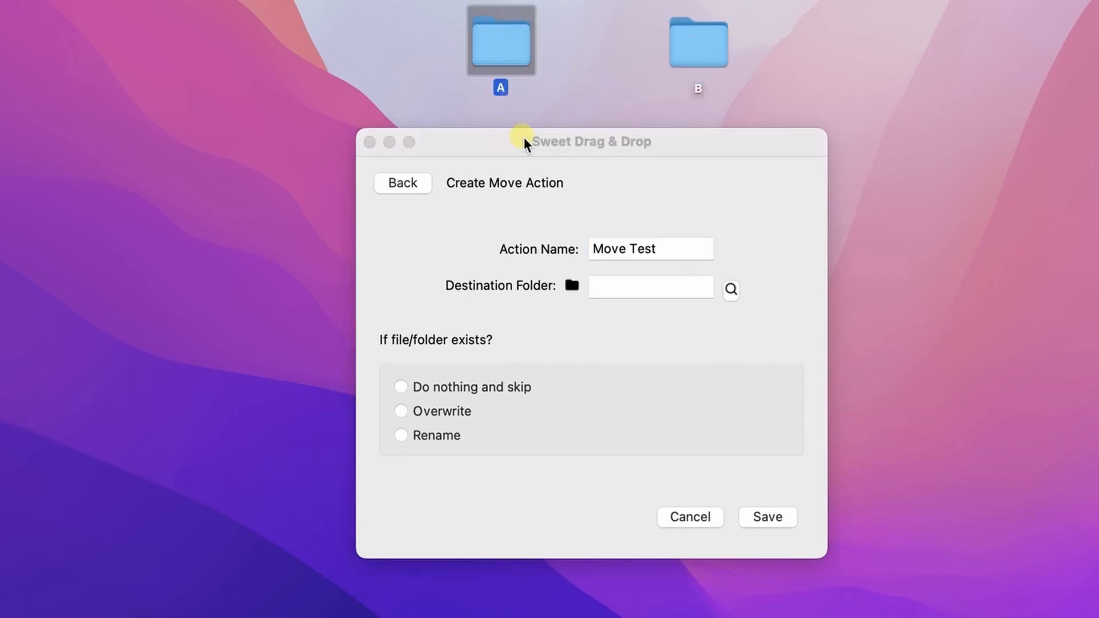
{"action": "left_click_drag", "start_coordinate": [695, 53], "coordinate": [652, 287]}
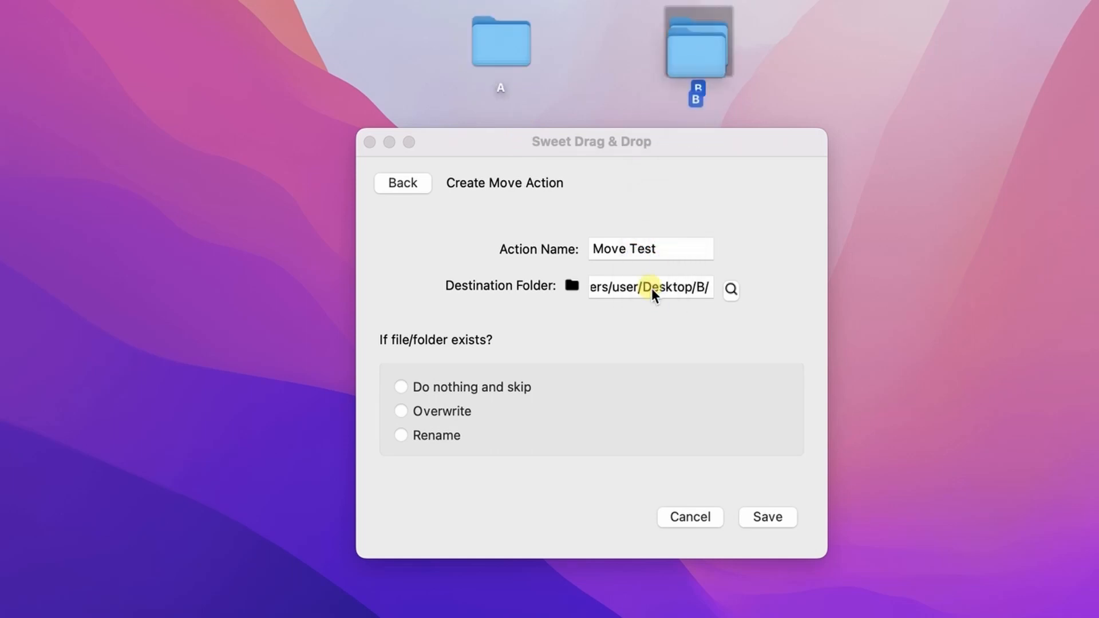
{"action": "left_click", "coordinate": [616, 287]}
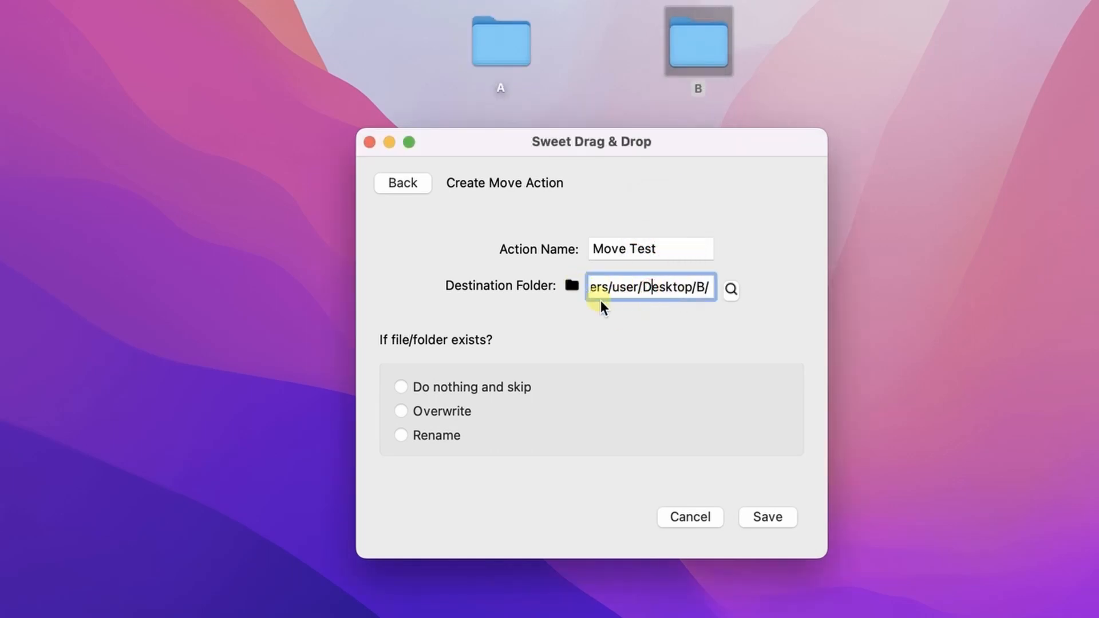
{"action": "left_click", "coordinate": [729, 290]}
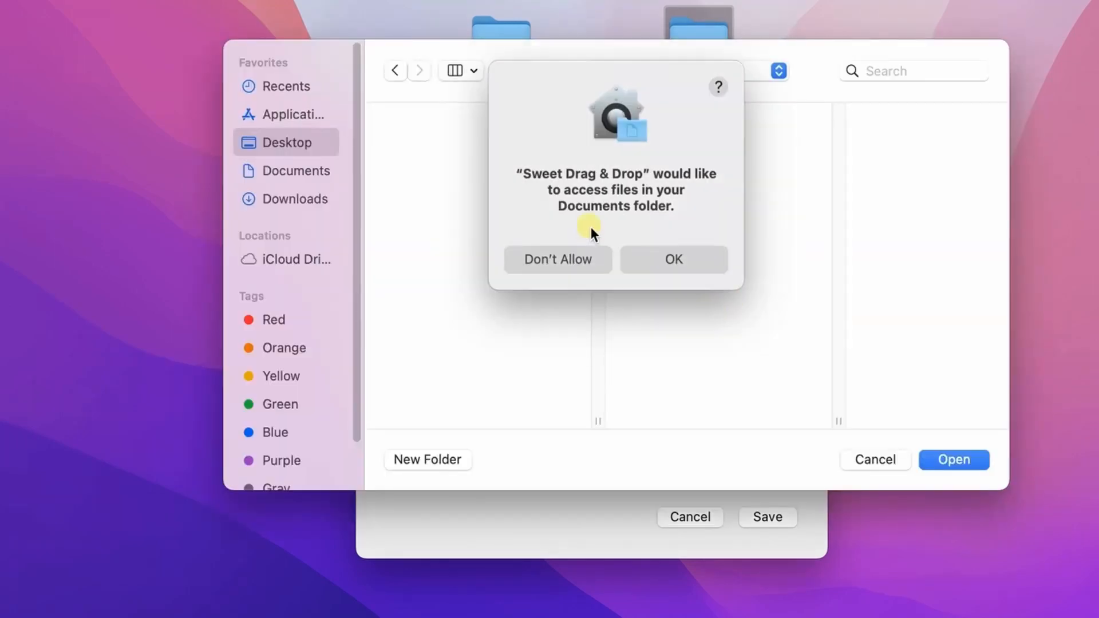
{"action": "left_click", "coordinate": [656, 270]}
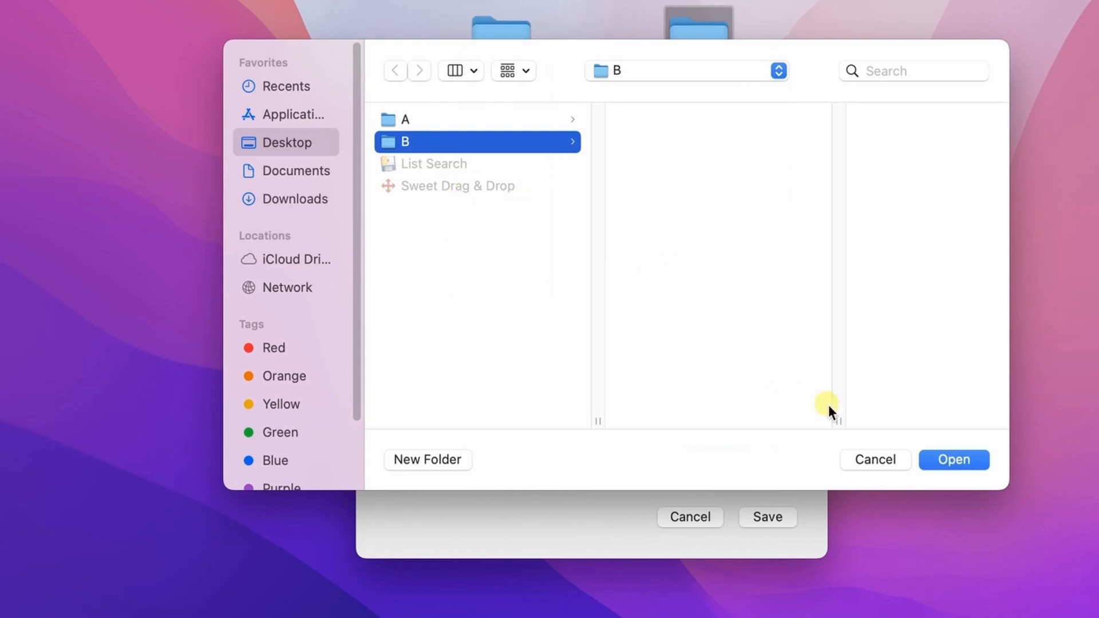
{"action": "left_click", "coordinate": [856, 460]}
Assign desktop folder B as the destination again, choose Rename for existing files, and save the Move action.
{"action": "left_click_drag", "start_coordinate": [696, 57], "coordinate": [652, 283]}
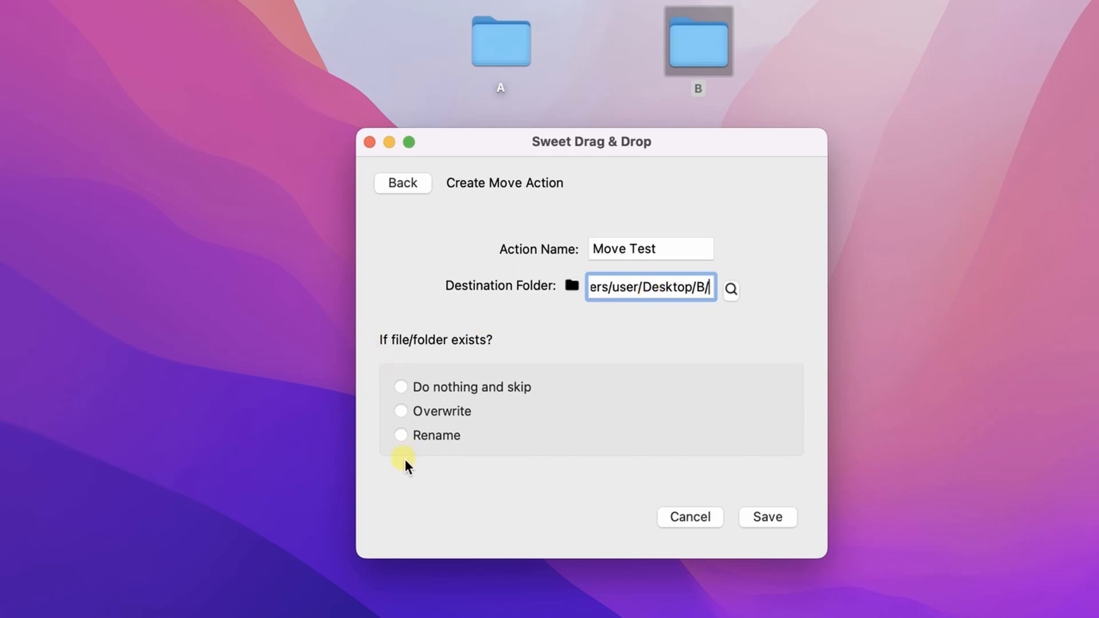
{"action": "left_click", "coordinate": [449, 395]}
{"action": "left_click", "coordinate": [435, 412]}
{"action": "left_click", "coordinate": [431, 440]}
{"action": "left_click", "coordinate": [778, 516]}
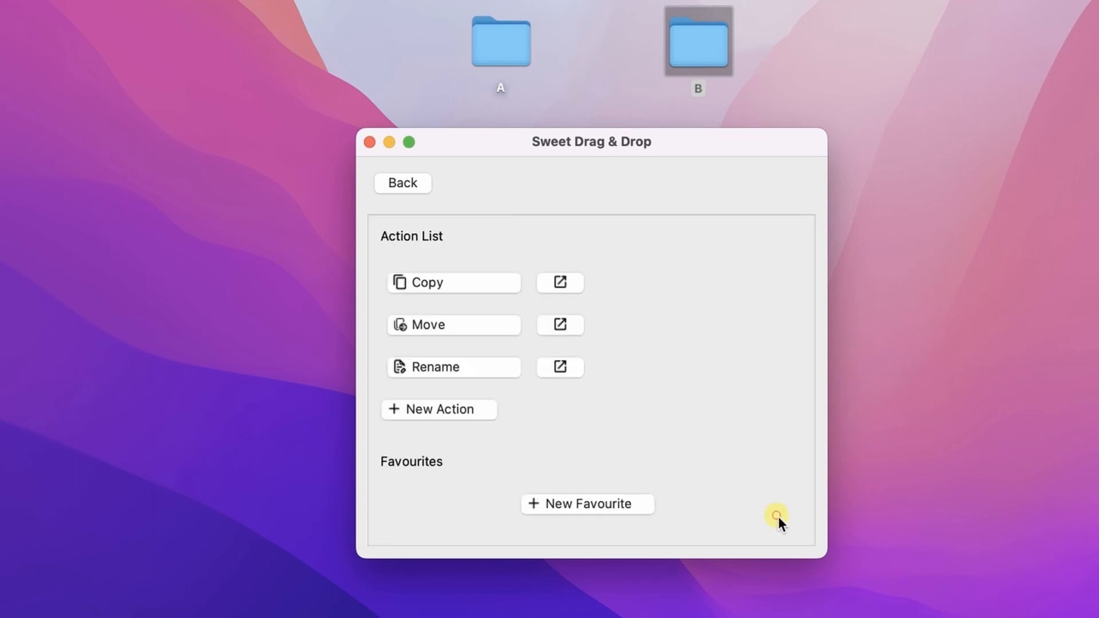
View the form for creating a Copy action and return to the action type selection.
{"action": "left_click", "coordinate": [407, 181]}
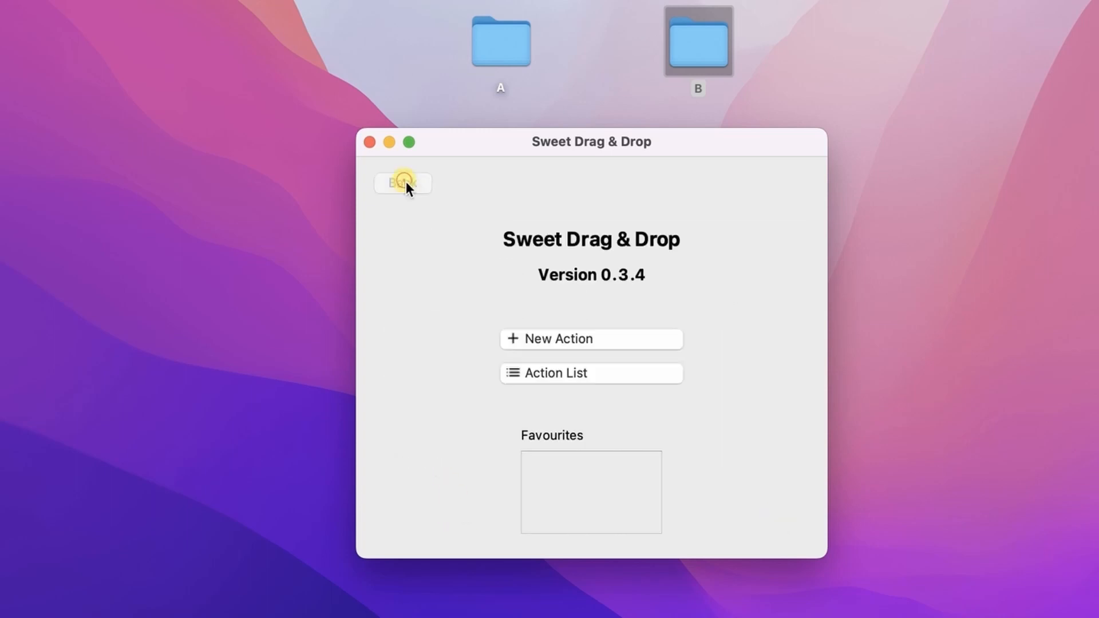
{"action": "left_click", "coordinate": [558, 337]}
{"action": "left_click", "coordinate": [579, 361]}
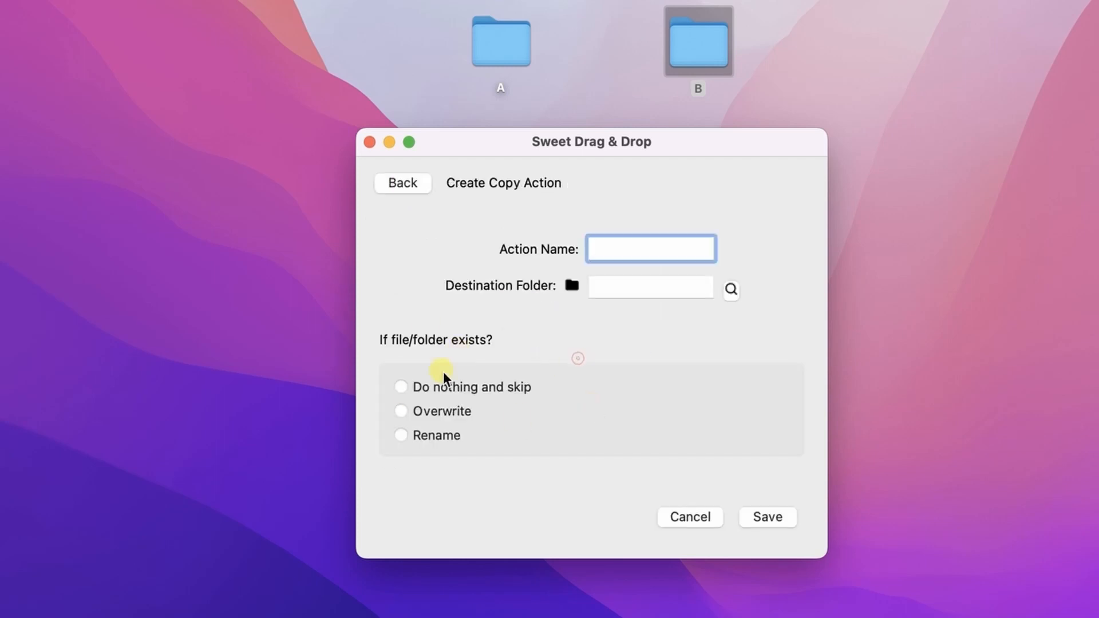
{"action": "left_click", "coordinate": [411, 182]}
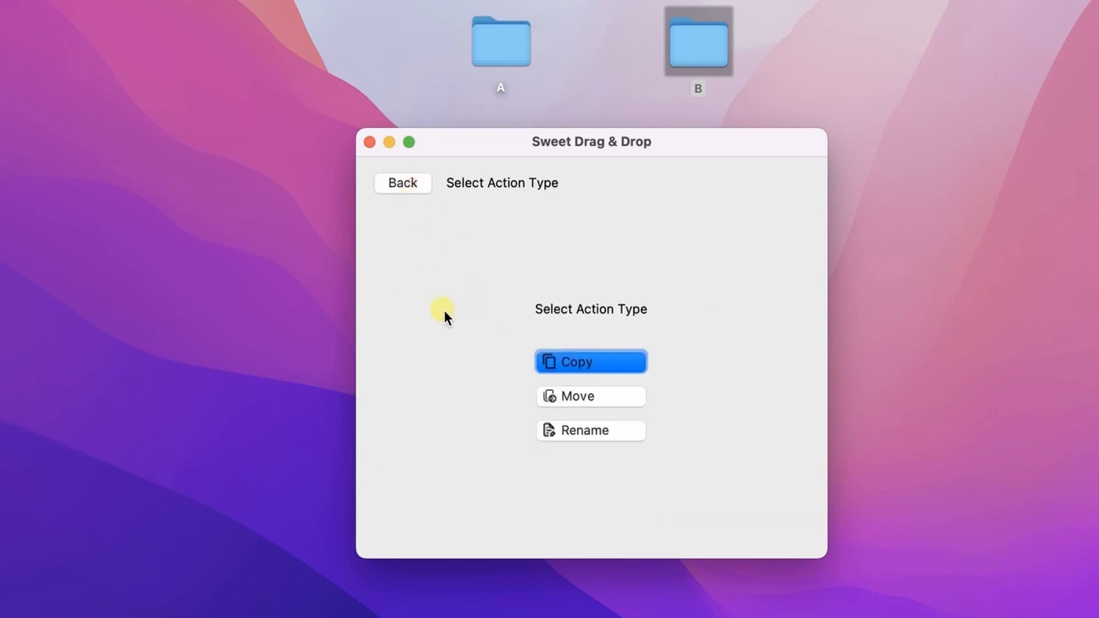
Start a new Rename action named "Before" with Add Before Text as the rename type.
{"action": "left_click", "coordinate": [582, 437]}
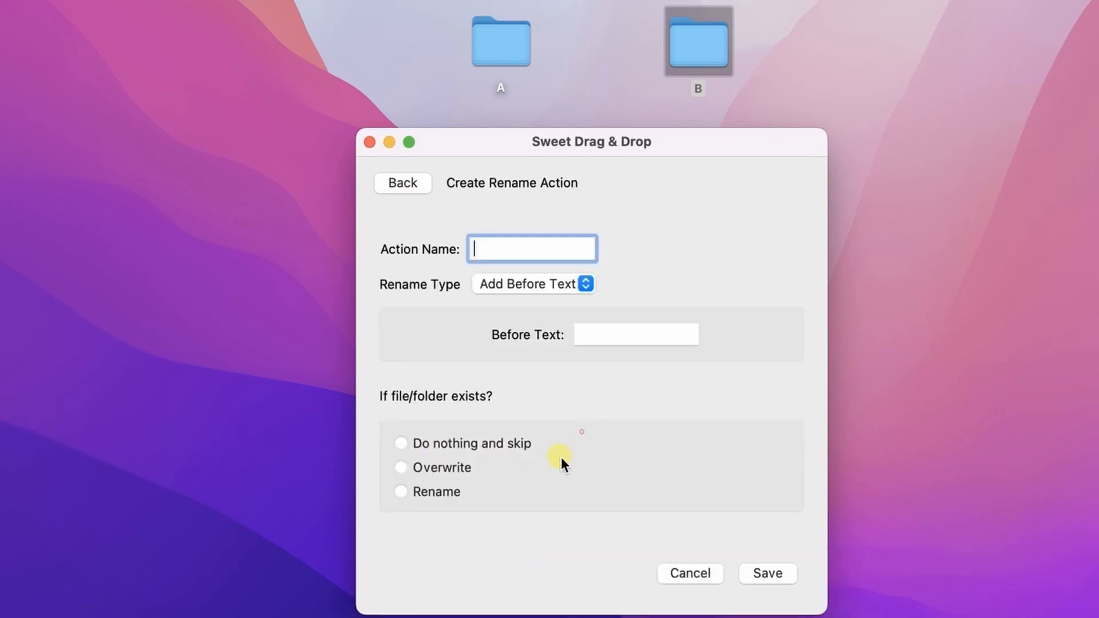
{"action": "left_click", "coordinate": [589, 287]}
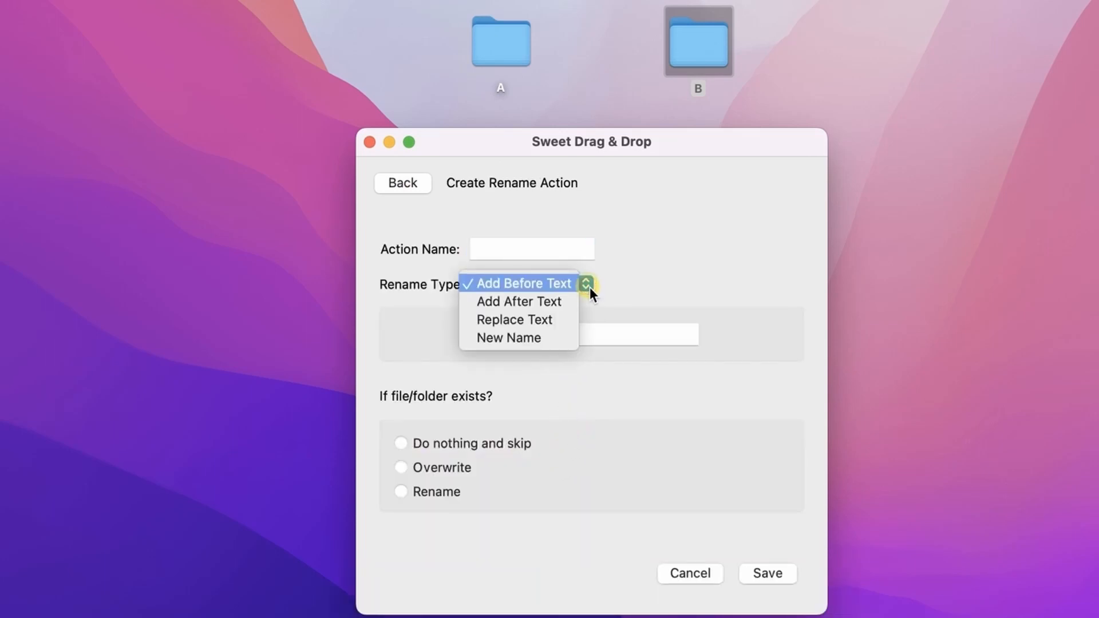
{"action": "left_click", "coordinate": [585, 287]}
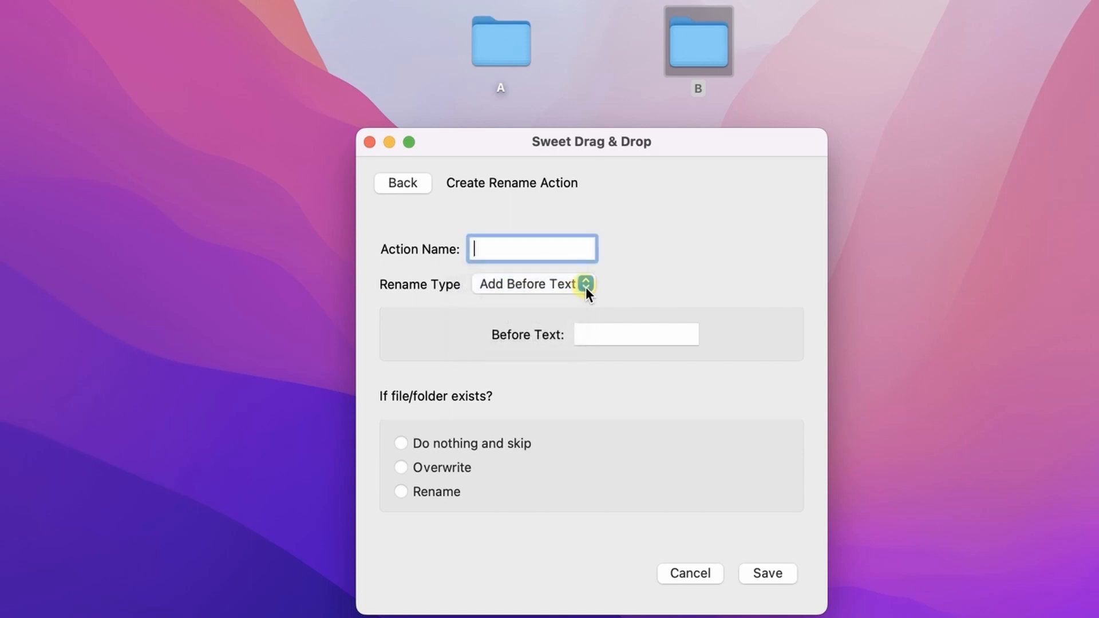
{"action": "left_click", "coordinate": [586, 286]}
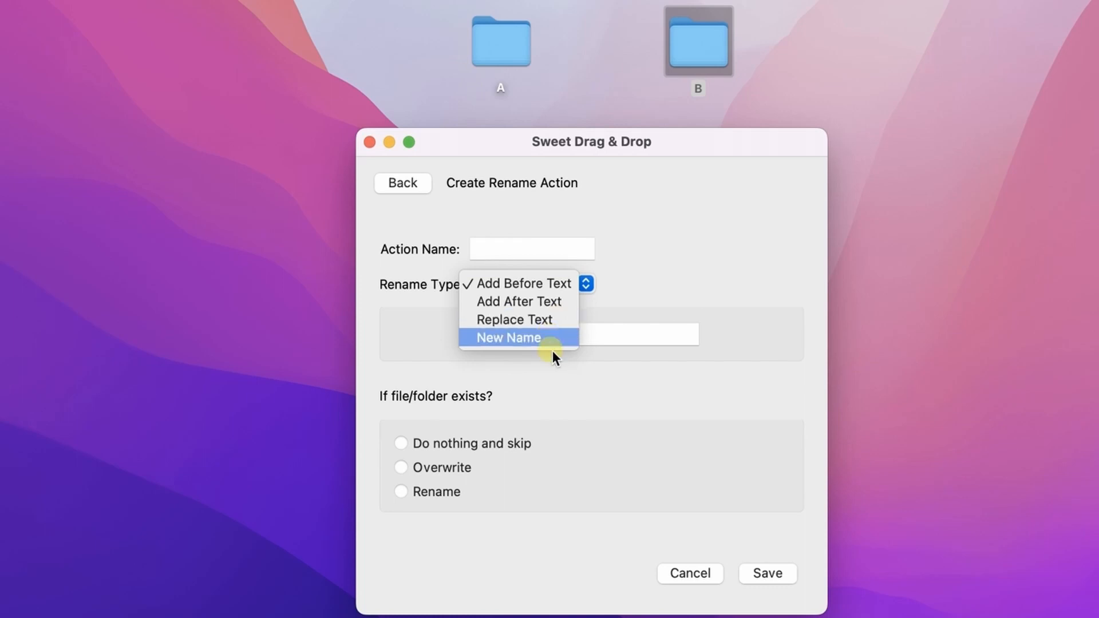
{"action": "left_click", "coordinate": [538, 283]}
{"action": "left_click", "coordinate": [538, 252]}
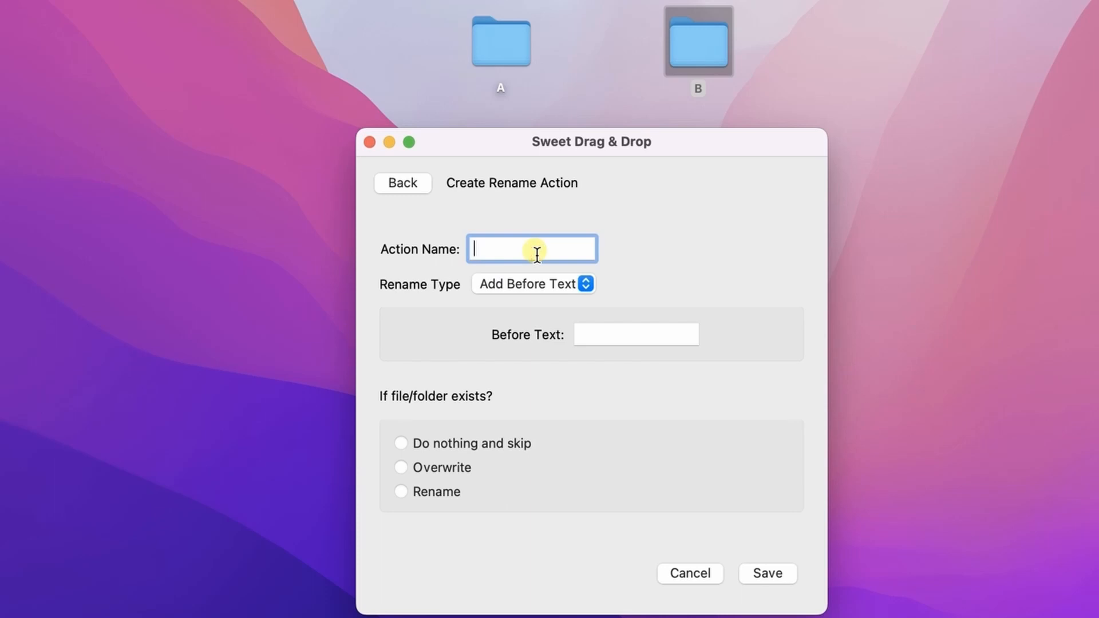
{"action": "type", "text": "Before"}
{"action": "key", "text": "BackSpace"}
Set the text to add in front to "Before -", choose Rename for existing files, and save the action.
{"action": "left_click", "coordinate": [624, 336]}
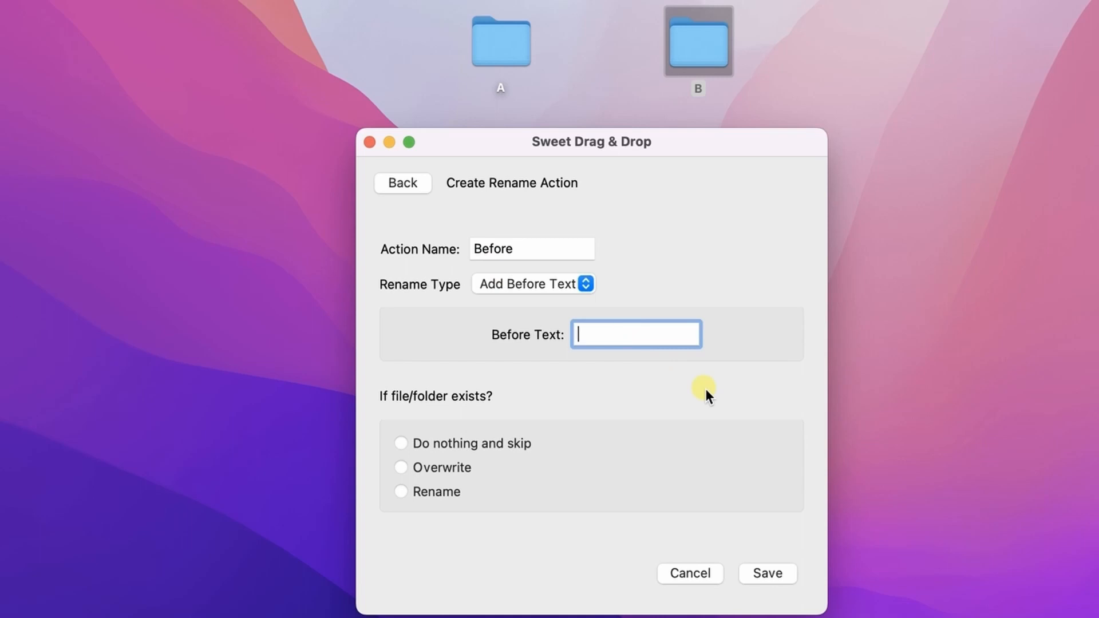
{"action": "type", "text": "Before -"}
{"action": "left_click", "coordinate": [448, 442]}
{"action": "left_click", "coordinate": [445, 464]}
{"action": "left_click", "coordinate": [443, 491]}
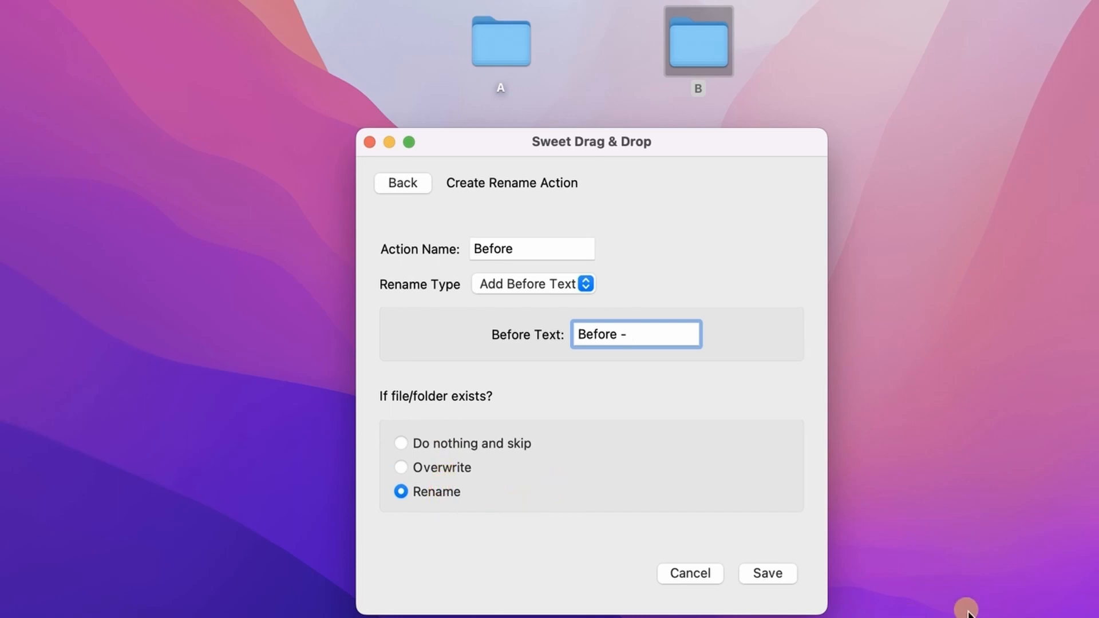
{"action": "left_click", "coordinate": [776, 574]}
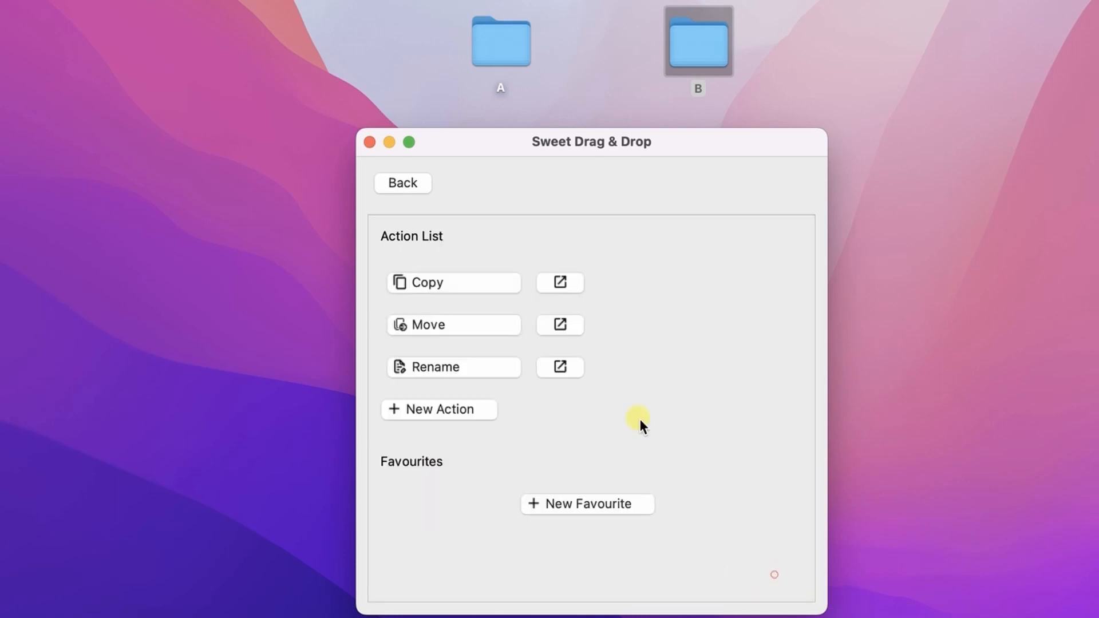
Create another Rename action named "After" with Add After Text as the rename type.
{"action": "left_click", "coordinate": [440, 409]}
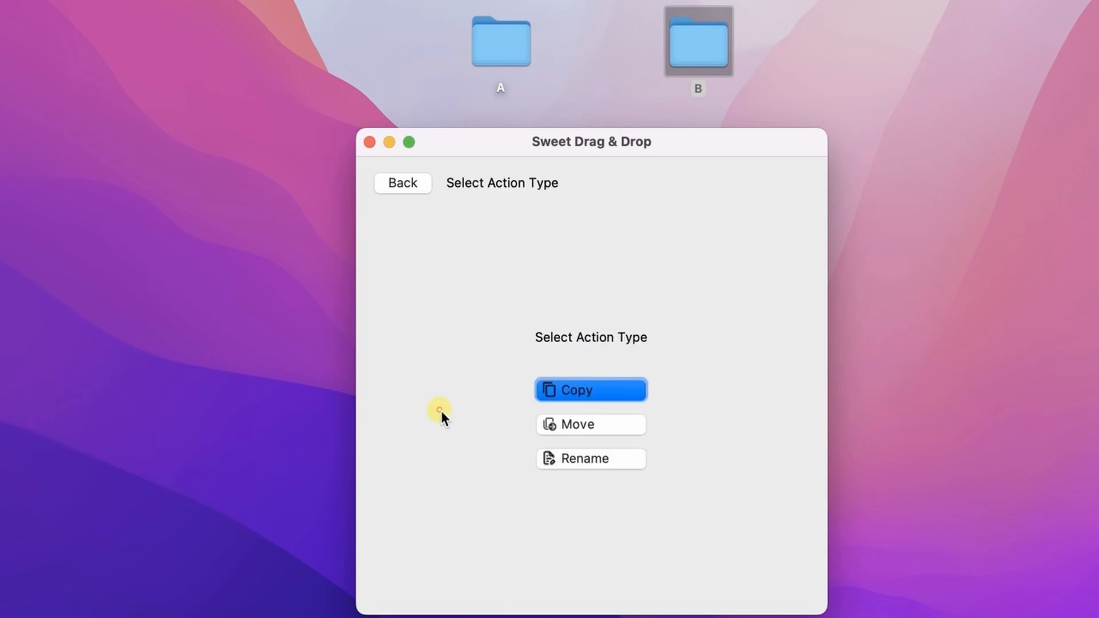
{"action": "left_click", "coordinate": [570, 455]}
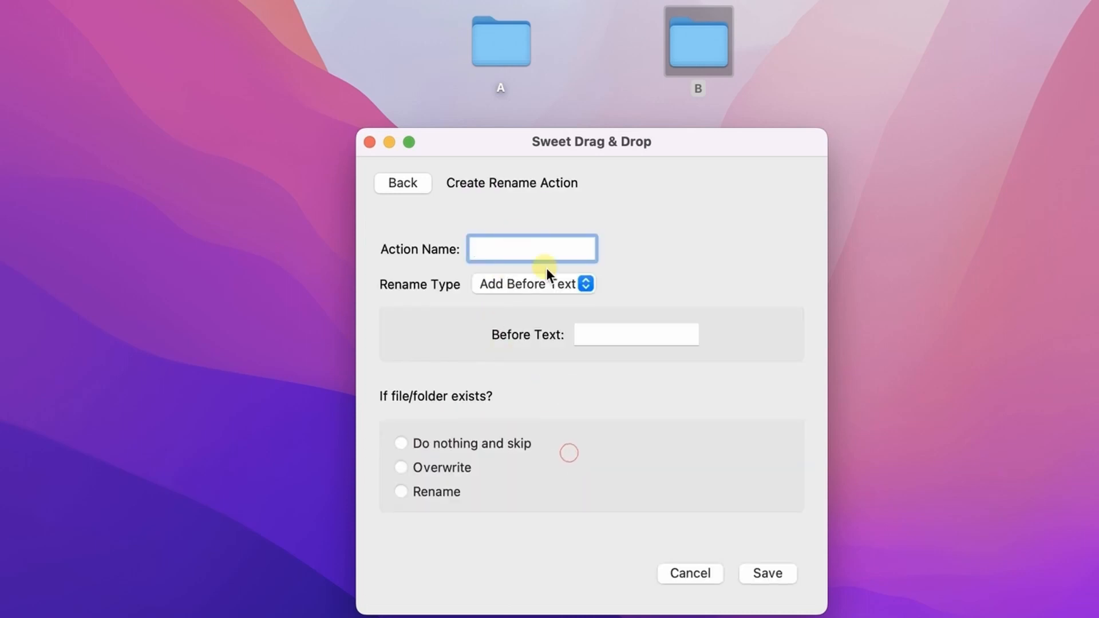
{"action": "type", "text": "After"}
{"action": "left_click", "coordinate": [581, 284]}
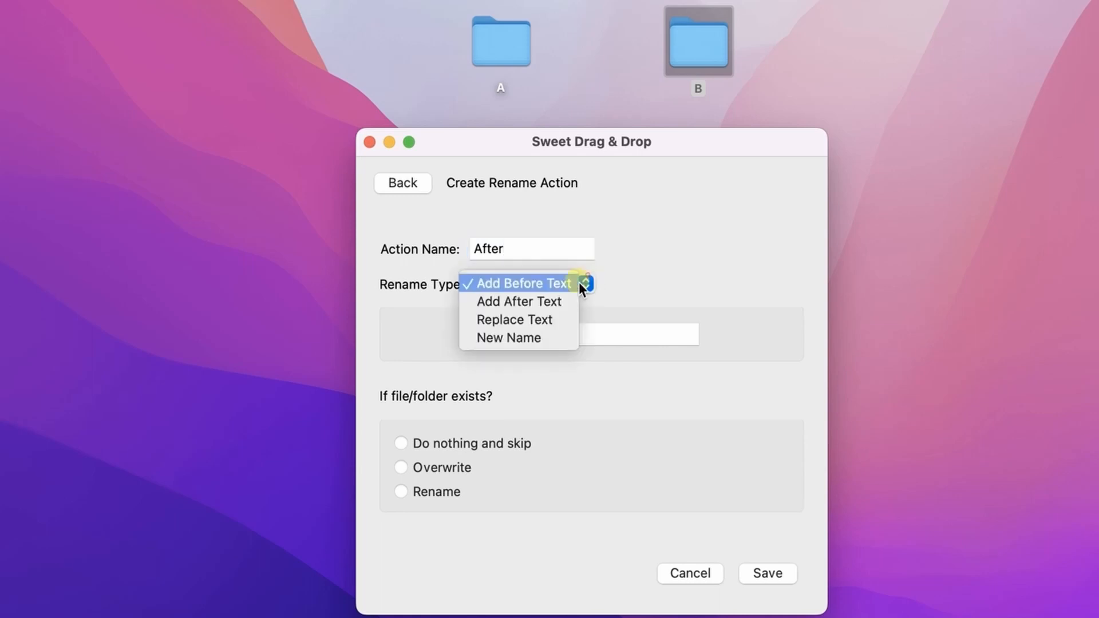
{"action": "left_click", "coordinate": [555, 303]}
Enter " - After" as the text appended by the Rename action.
{"action": "left_click", "coordinate": [589, 337]}
{"action": "type", "text": "A"}
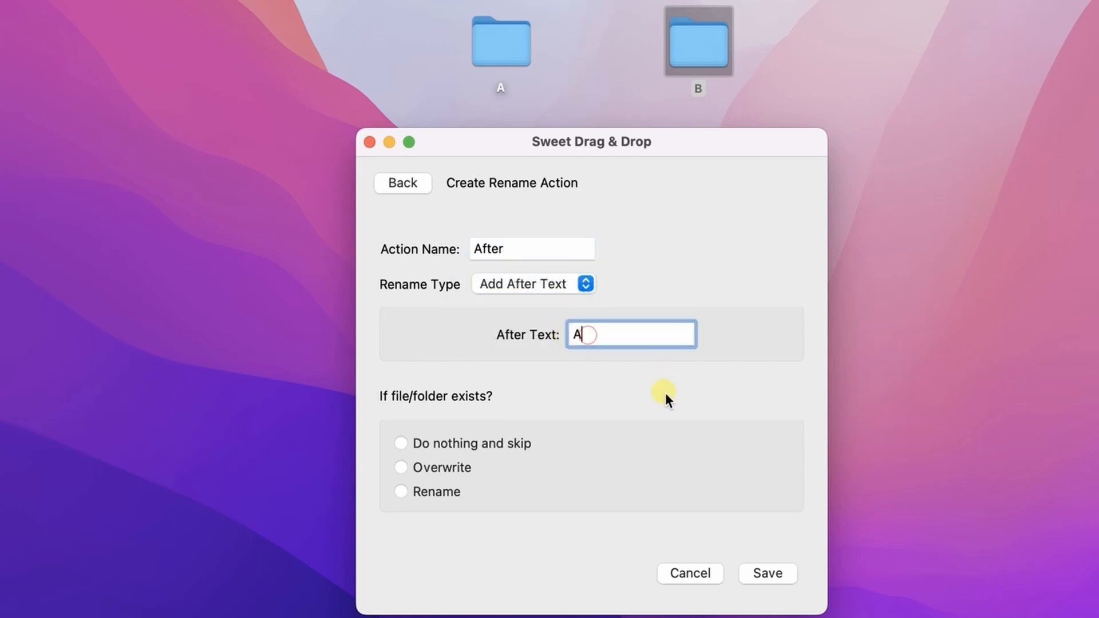
{"action": "type", "text": "fter"}
{"action": "key", "text": "Left"}
{"action": "key", "text": "Left"}
{"action": "key", "text": "Left"}
{"action": "key", "text": "Left"}
{"action": "key", "text": "Left"}
{"action": "type", "text": "-"}
Choose Rename for existing files in the "After" action and save it.
{"action": "left_click", "coordinate": [486, 448]}
{"action": "left_click", "coordinate": [416, 494]}
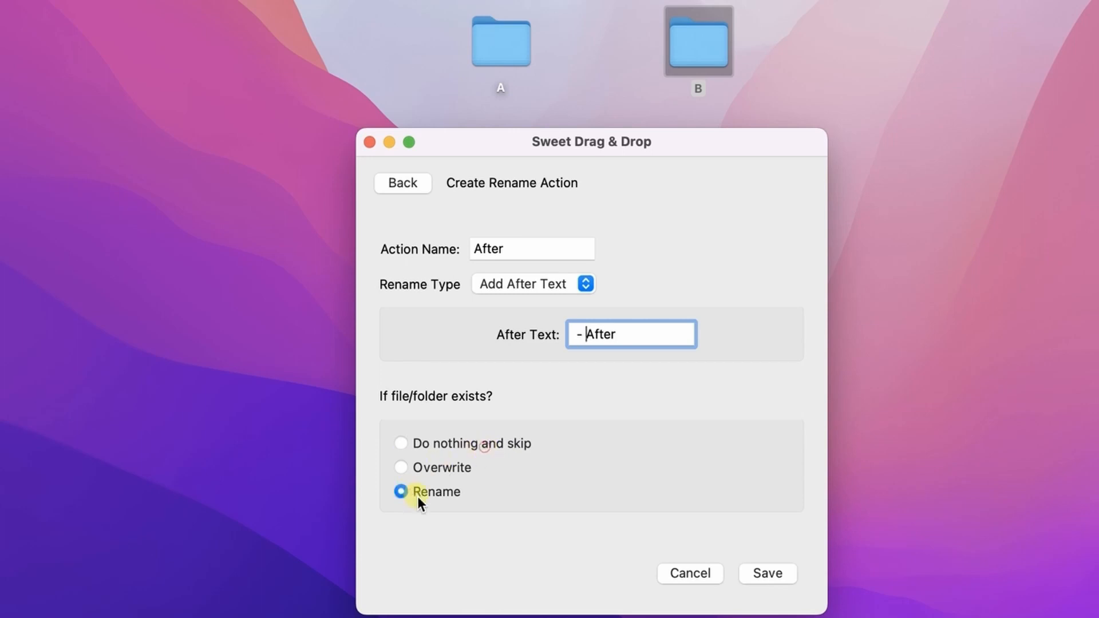
{"action": "left_click", "coordinate": [773, 574]}
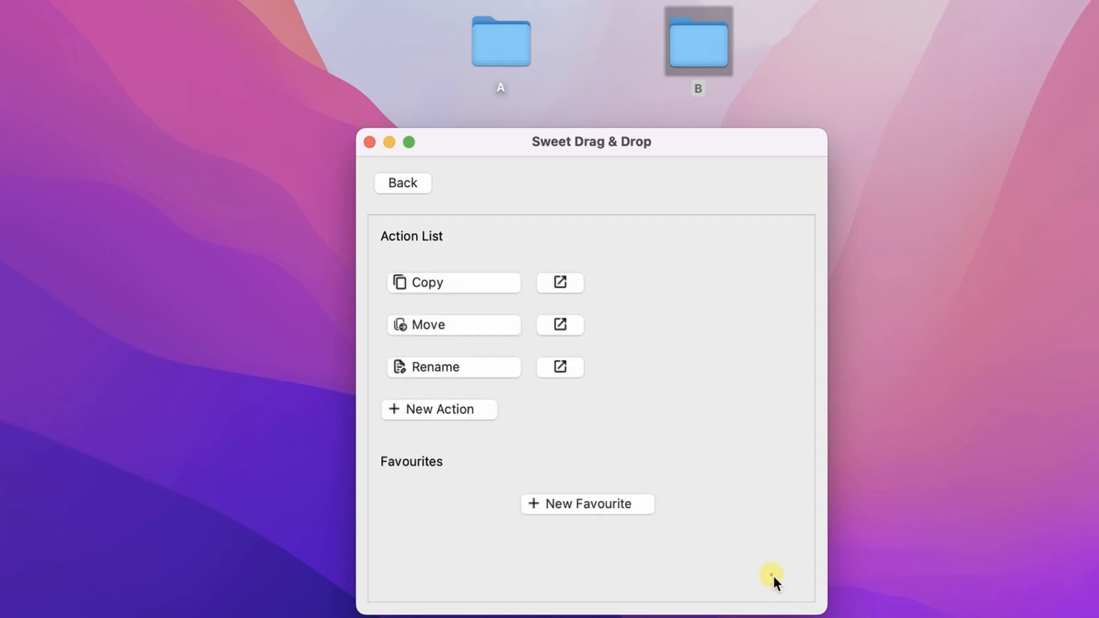
Create another Rename action named "Replace" with Replace Text as the rename type.
{"action": "left_click", "coordinate": [446, 407]}
{"action": "left_click", "coordinate": [571, 455]}
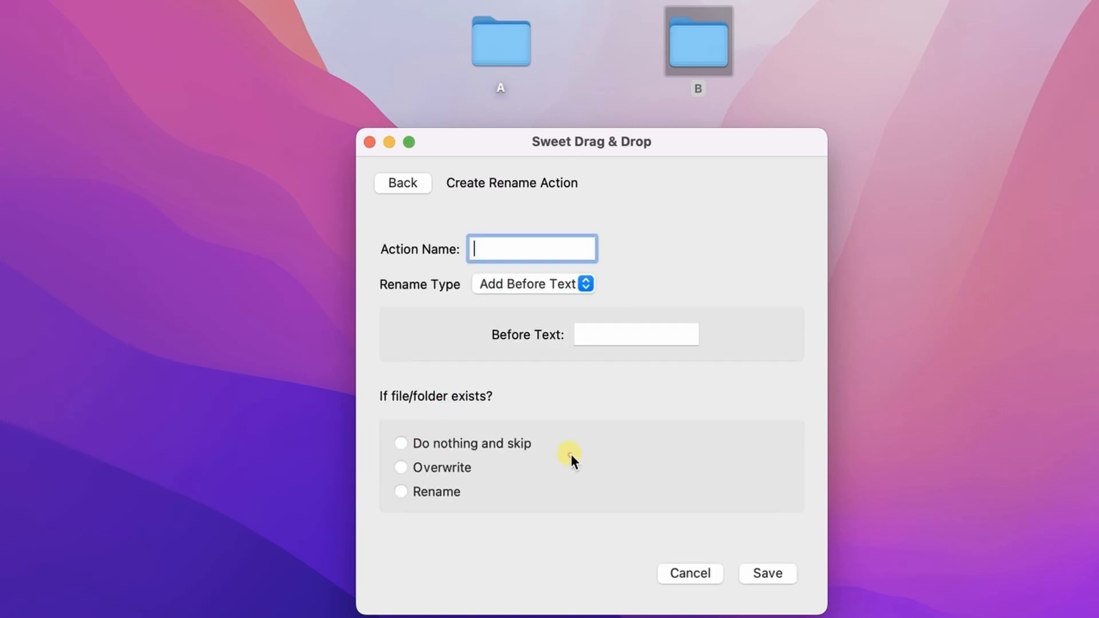
{"action": "left_click", "coordinate": [536, 295]}
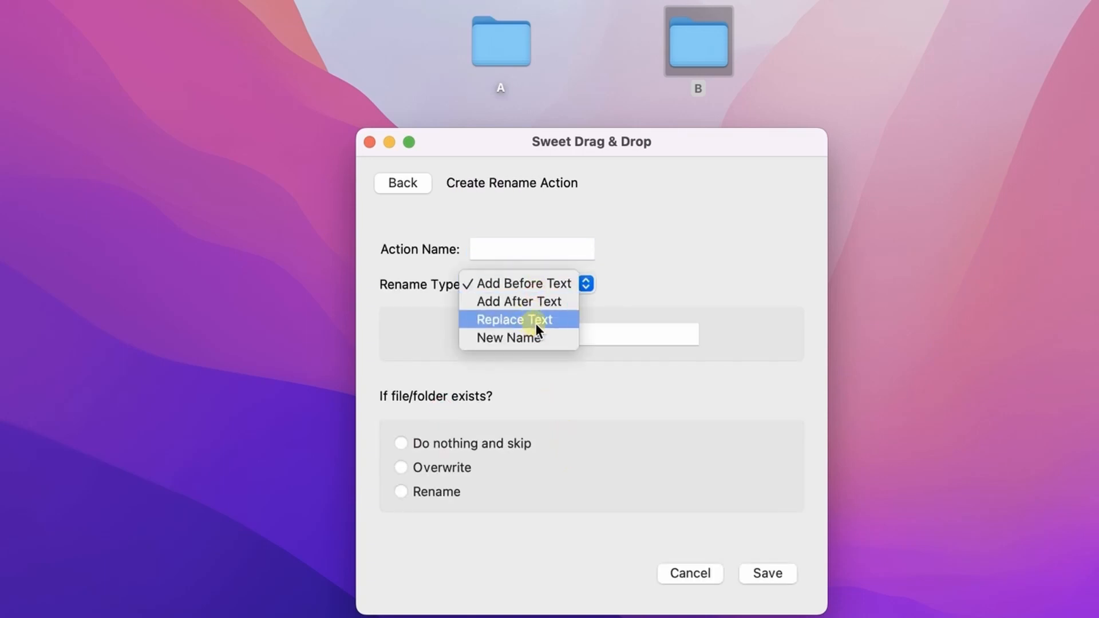
{"action": "left_click", "coordinate": [535, 323]}
{"action": "type", "text": "R"}
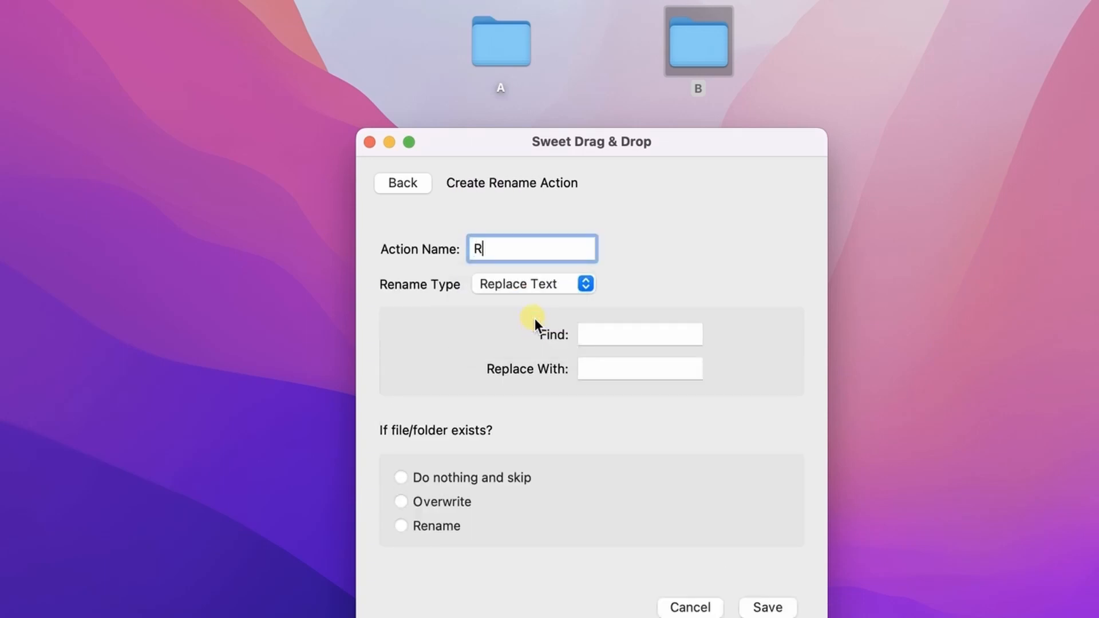
{"action": "type", "text": "eplace"}
Set the action to replace "test" with "not test", choose Rename for existing files, and save it.
{"action": "left_click", "coordinate": [613, 337]}
{"action": "type", "text": "tes"}
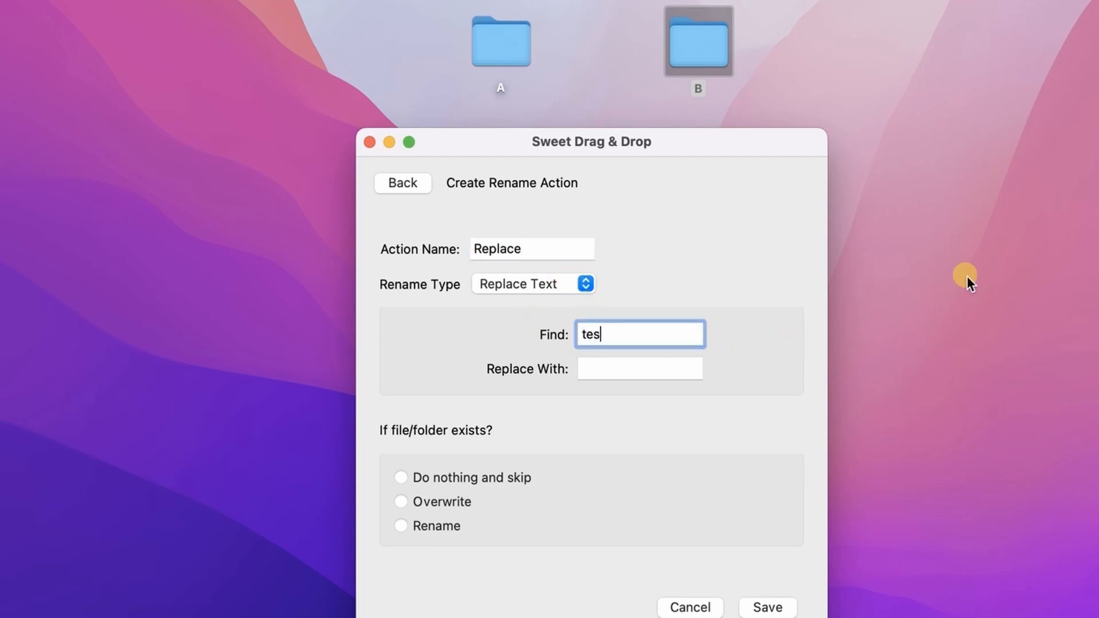
{"action": "type", "text": "t"}
{"action": "left_click", "coordinate": [688, 378]}
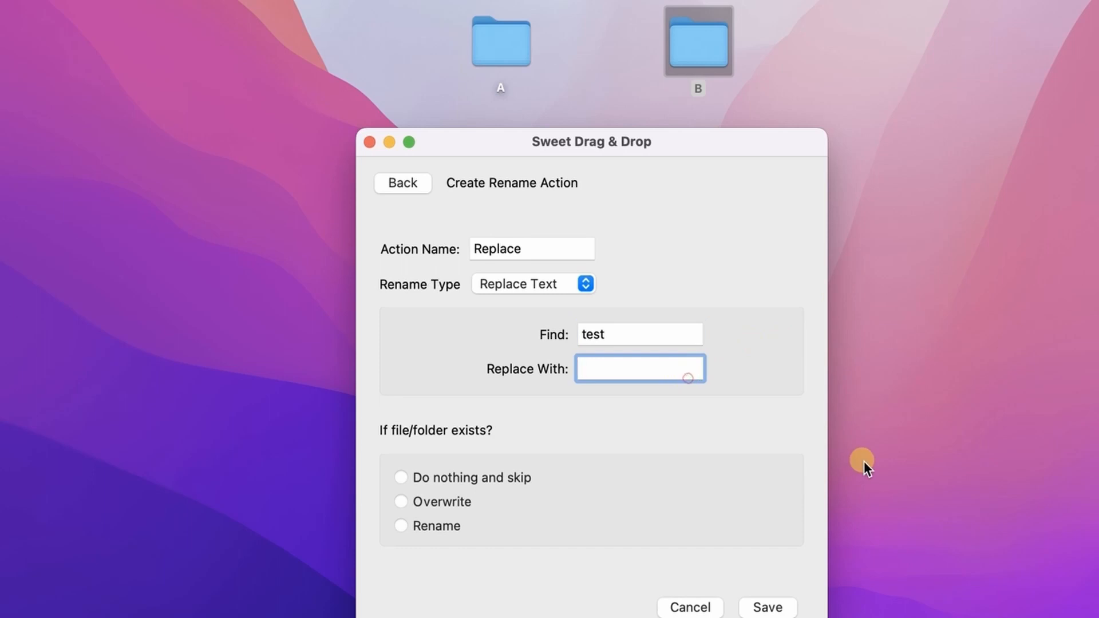
{"action": "type", "text": "not test"}
{"action": "left_click", "coordinate": [394, 528]}
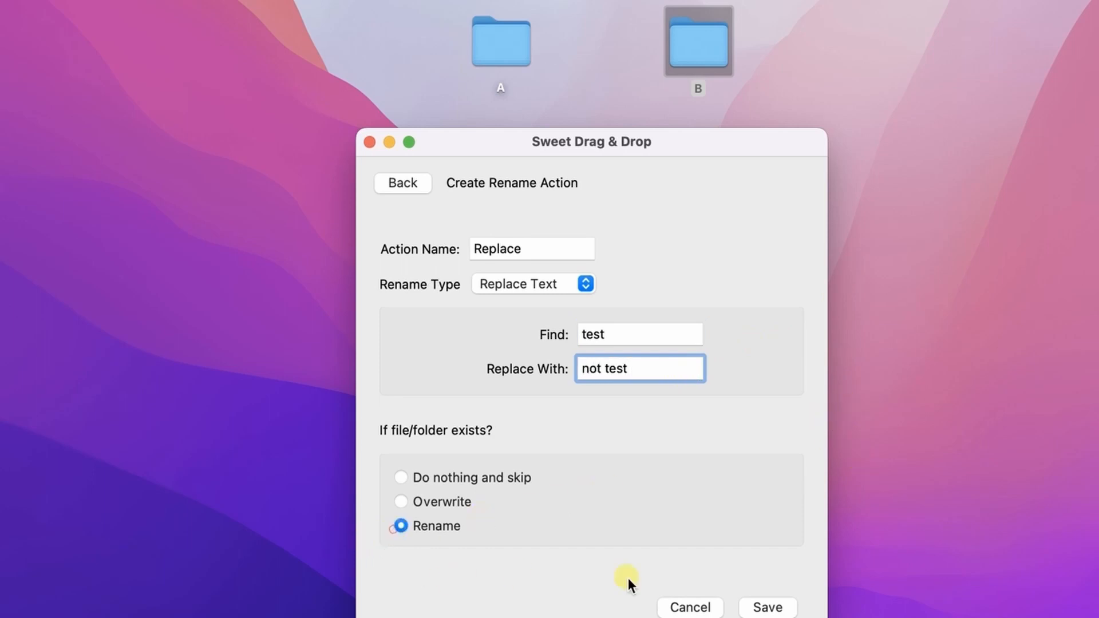
{"action": "left_click", "coordinate": [769, 608]}
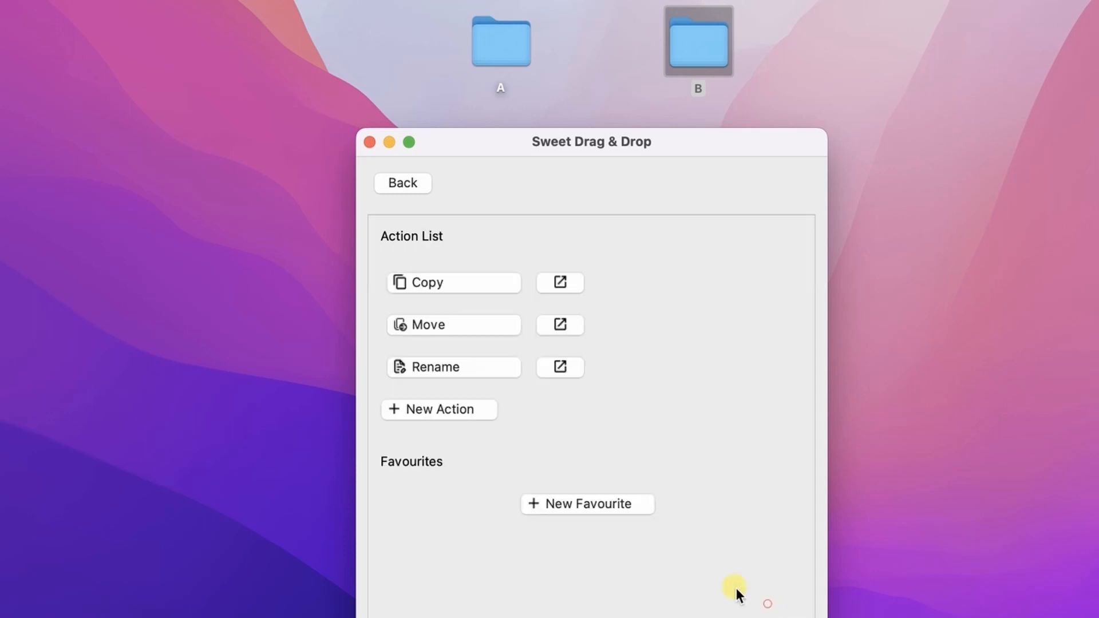
Create another Rename action named "New name" with New Name as the rename type.
{"action": "left_click", "coordinate": [441, 413]}
{"action": "left_click", "coordinate": [580, 472]}
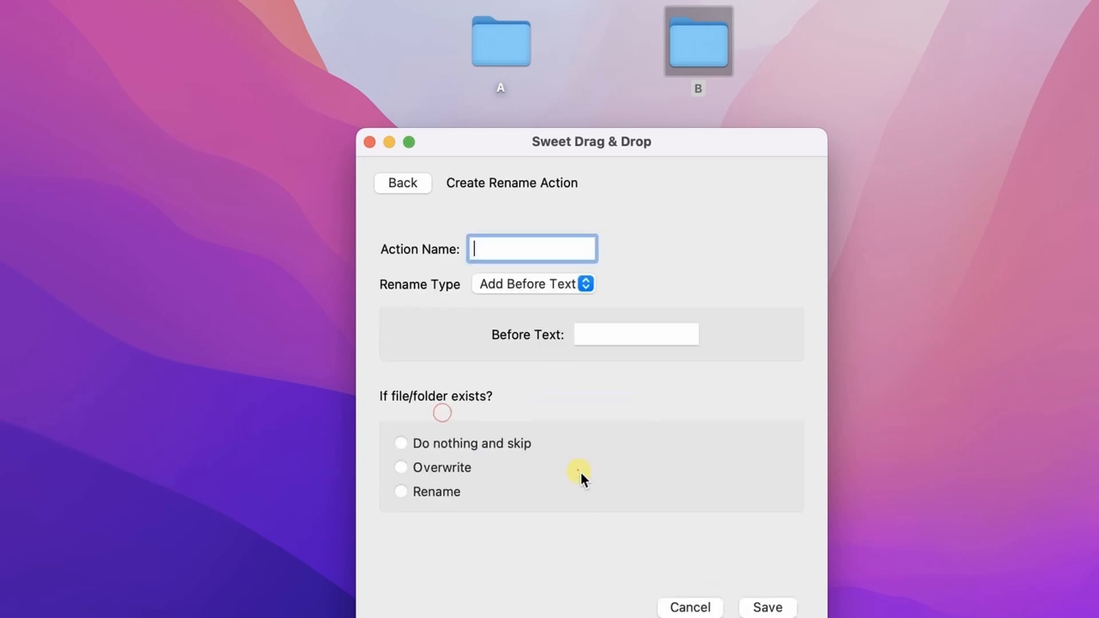
{"action": "left_click", "coordinate": [533, 283]}
{"action": "left_click", "coordinate": [535, 338]}
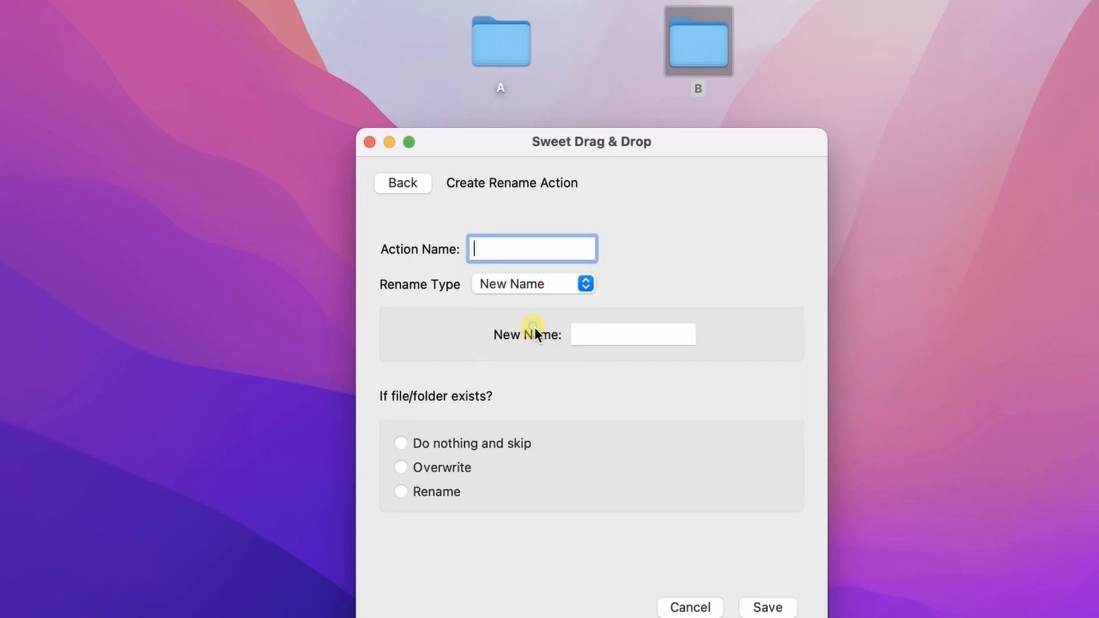
{"action": "type", "text": "New name"}
Enter "New name" as the name to apply, choose Rename for existing files, and save the action.
{"action": "left_click", "coordinate": [677, 340]}
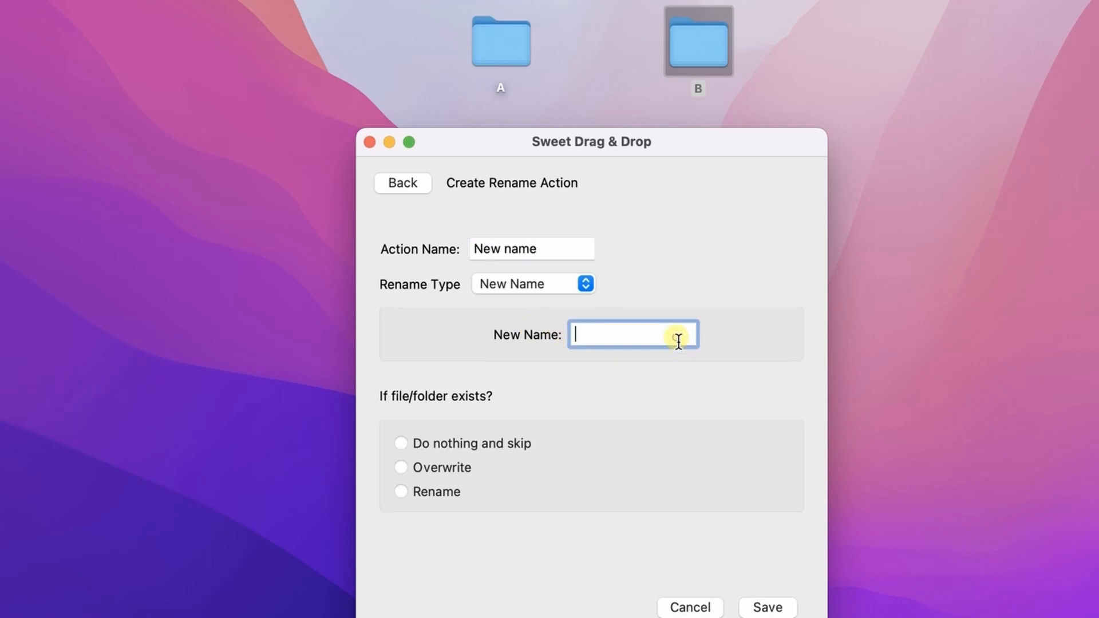
{"action": "type", "text": "New name"}
{"action": "left_click", "coordinate": [448, 492]}
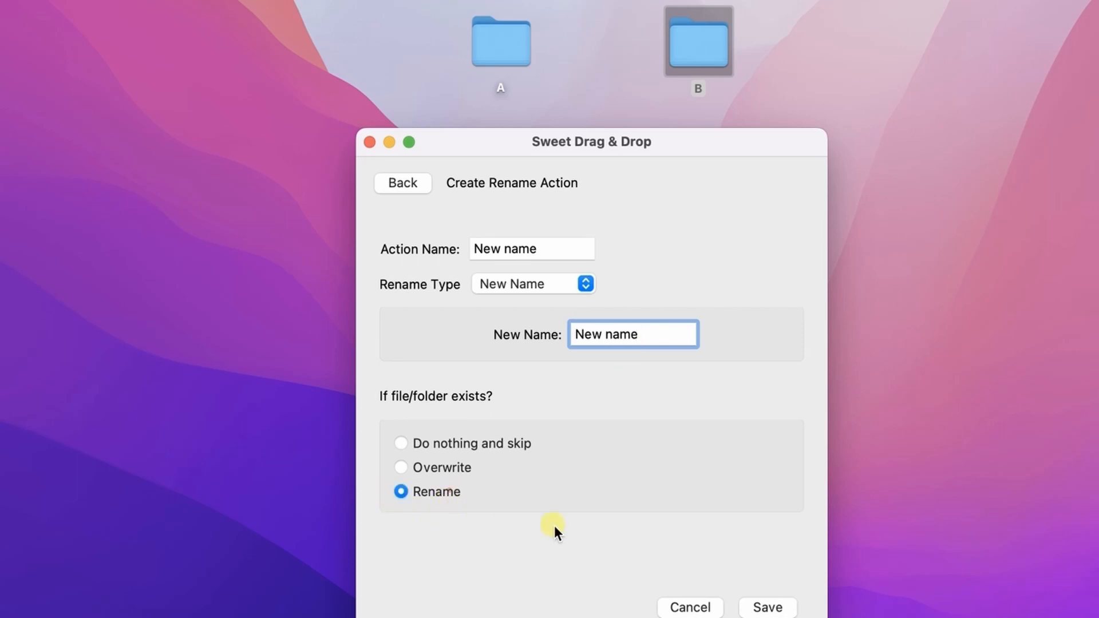
{"action": "left_click", "coordinate": [784, 606]}
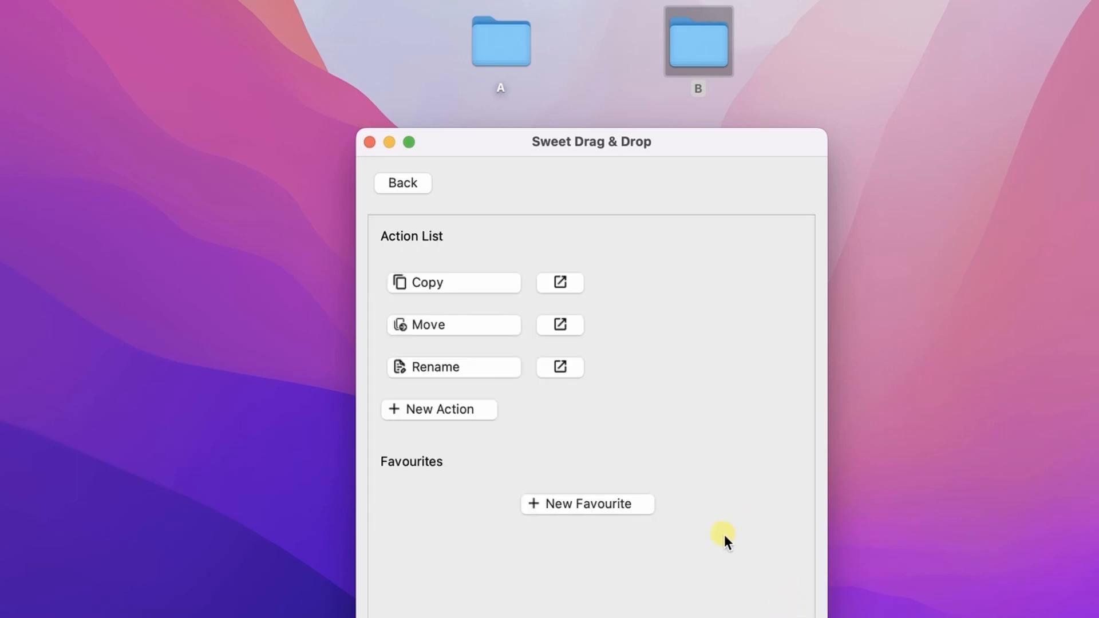
Look through the list of Rename actions and the settings of the "Before" action, and return to the action list.
{"action": "left_click", "coordinate": [413, 192]}
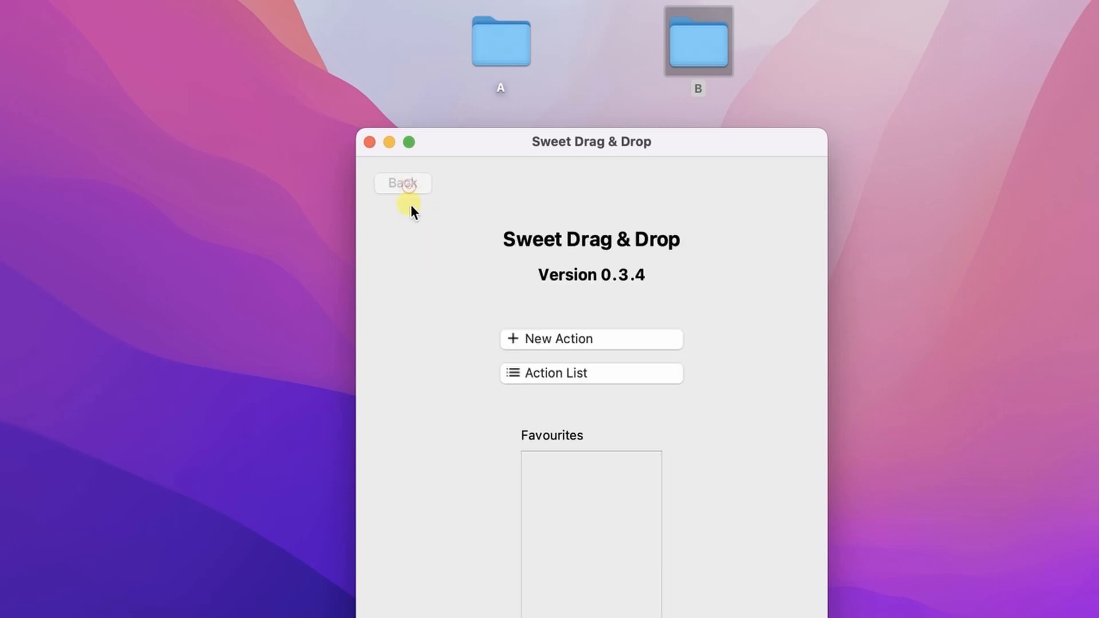
{"action": "left_click", "coordinate": [565, 374]}
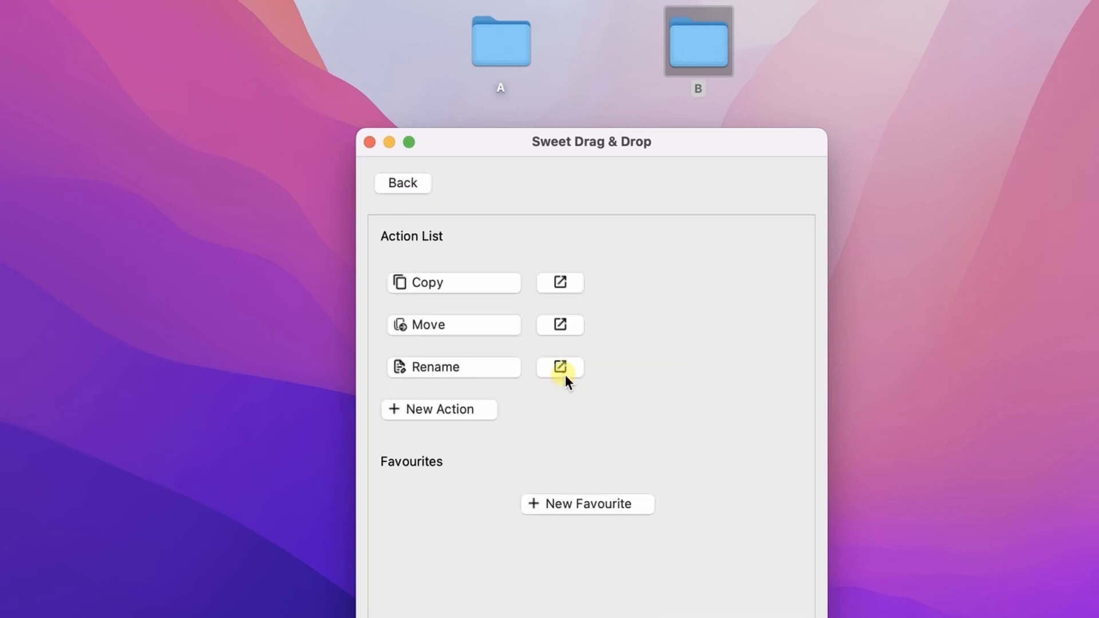
{"action": "left_click", "coordinate": [465, 366]}
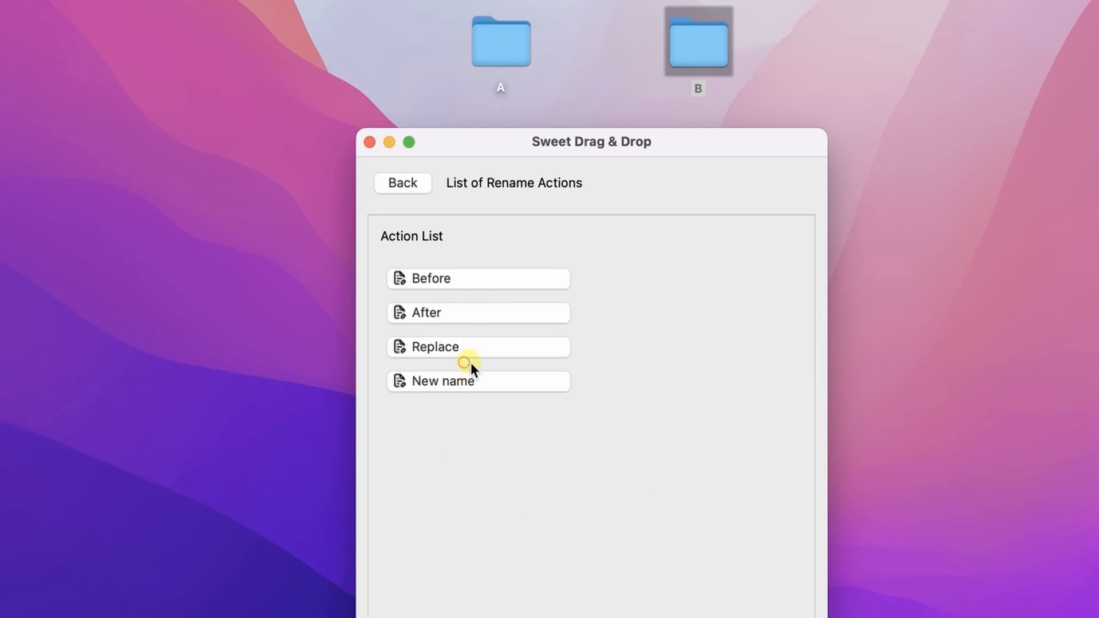
{"action": "left_click", "coordinate": [458, 285]}
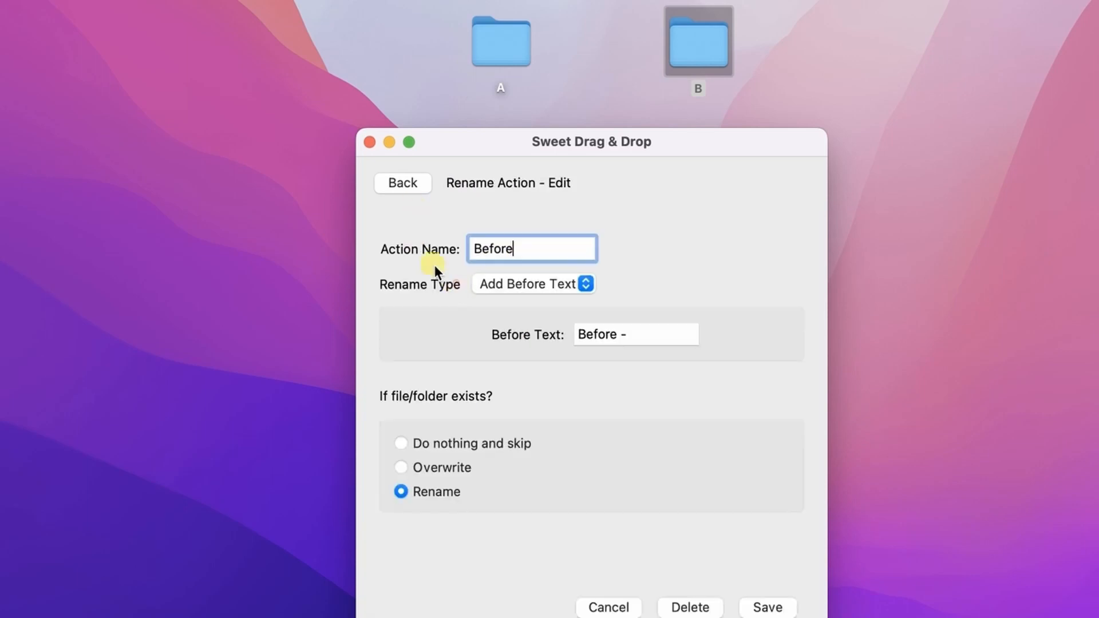
{"action": "left_click", "coordinate": [418, 182]}
{"action": "left_click", "coordinate": [417, 182]}
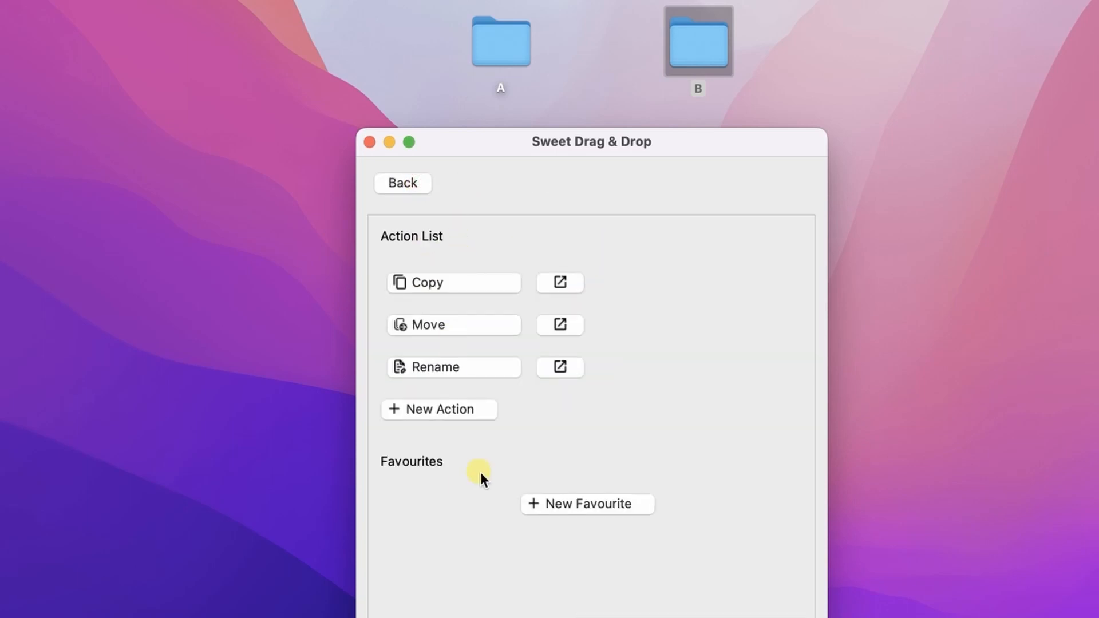
Start a new favourites list named "01".
{"action": "left_click", "coordinate": [598, 520]}
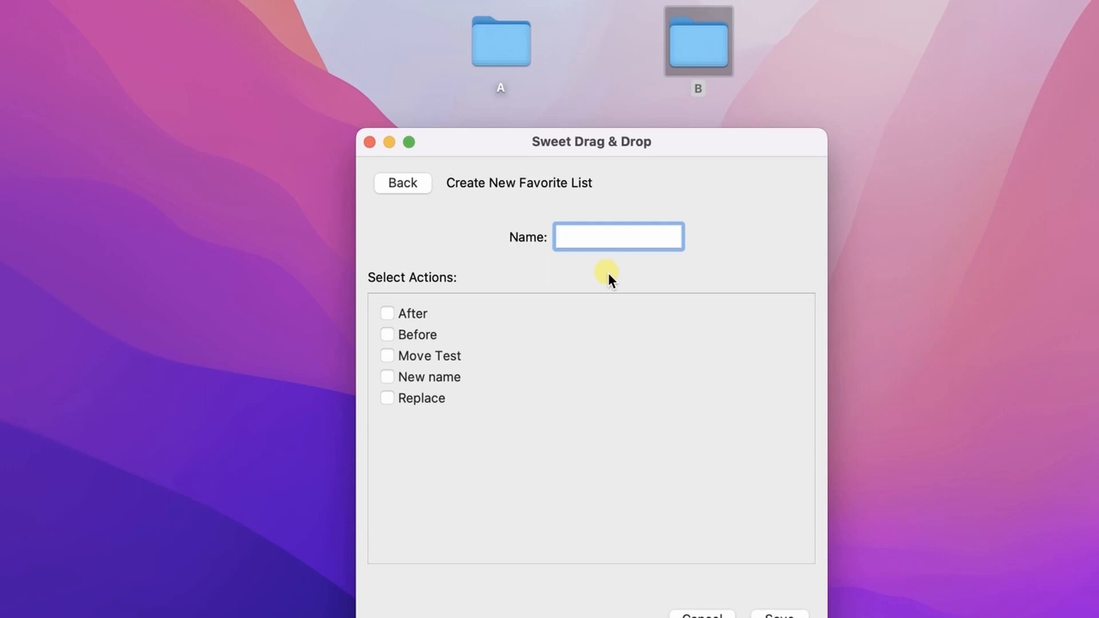
{"action": "type", "text": "01"}
{"action": "left_click", "coordinate": [529, 395]}
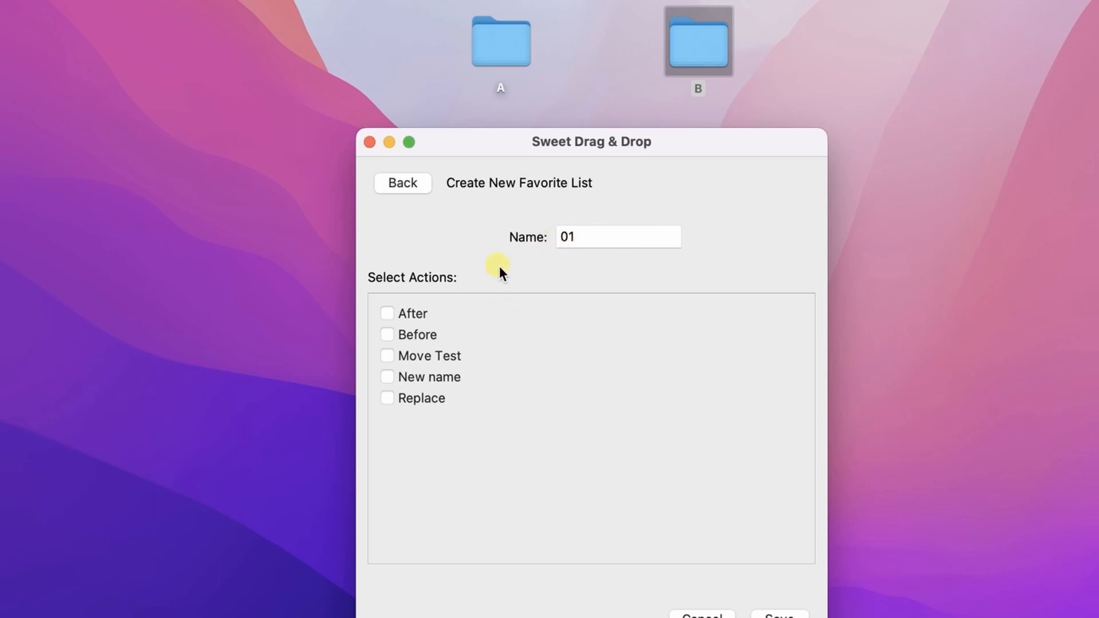
Include the After, Before, Move Test, New name and Replace actions in the favourites list and save it.
{"action": "left_click", "coordinate": [388, 333]}
{"action": "left_click", "coordinate": [387, 355]}
{"action": "left_click", "coordinate": [387, 376]}
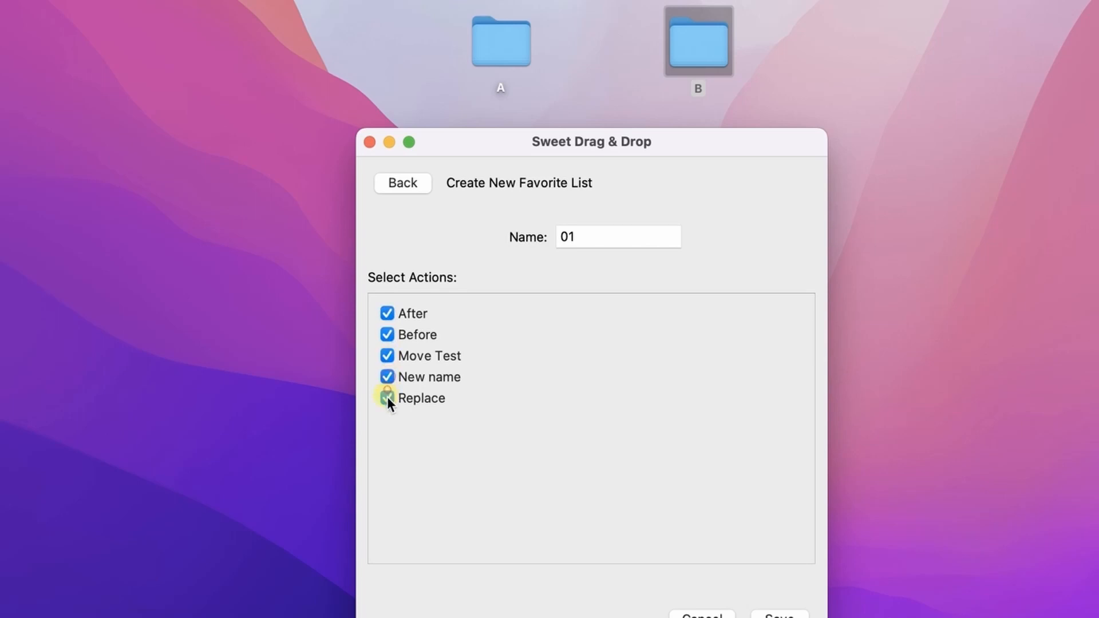
{"action": "left_click", "coordinate": [386, 397]}
{"action": "left_click", "coordinate": [387, 377]}
{"action": "left_click", "coordinate": [387, 355]}
{"action": "left_click", "coordinate": [387, 334]}
{"action": "left_click", "coordinate": [390, 377]}
{"action": "left_click", "coordinate": [388, 397]}
{"action": "left_click", "coordinate": [767, 614]}
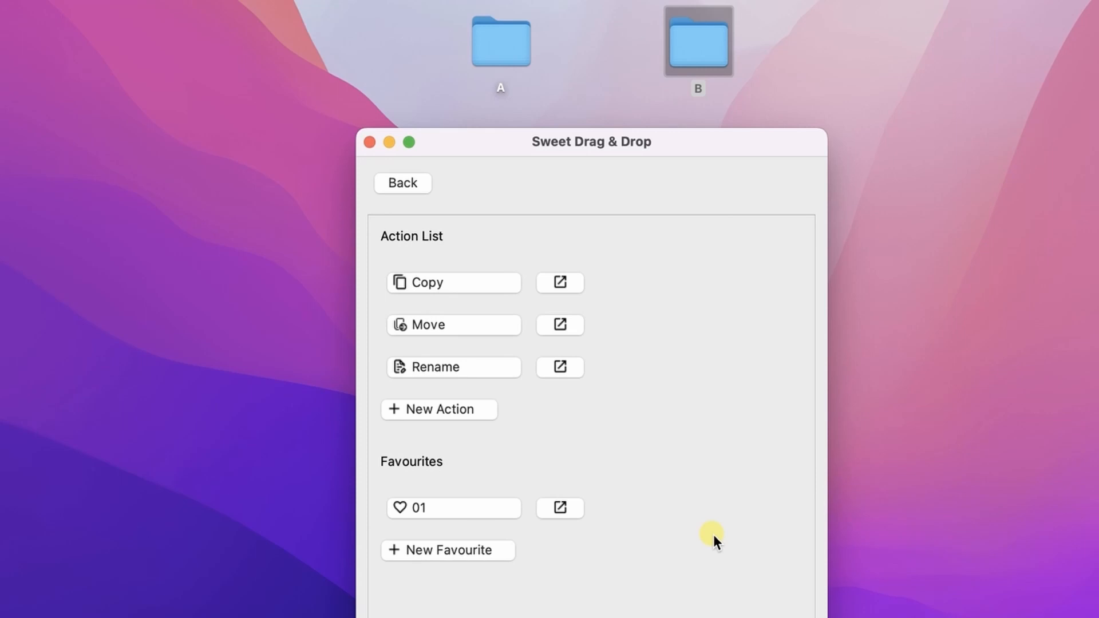
Open favourites list 01 in its own window, move it clear of the main controls, and enlarge it to show all five actions.
{"action": "left_click", "coordinate": [556, 508]}
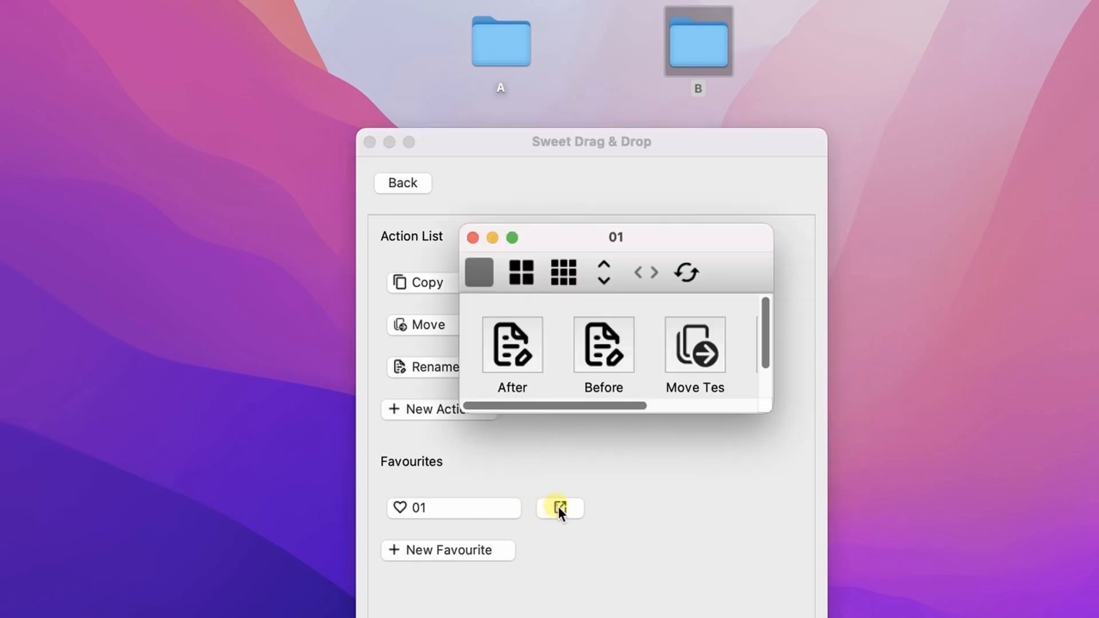
{"action": "left_click_drag", "start_coordinate": [628, 242], "coordinate": [374, 34]}
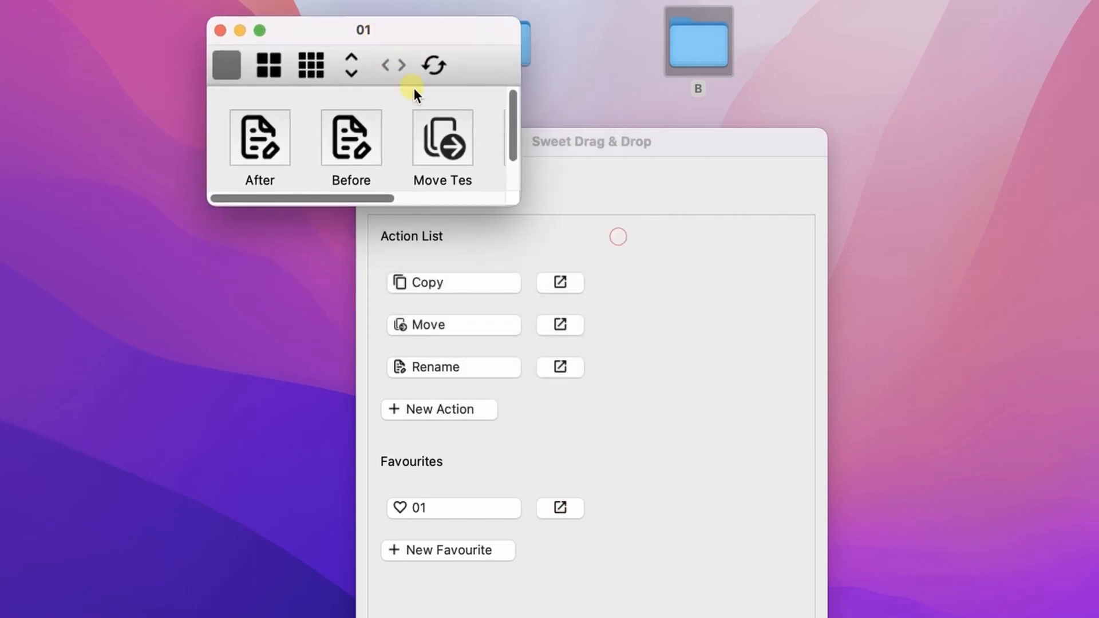
{"action": "left_click_drag", "start_coordinate": [513, 195], "coordinate": [863, 266]}
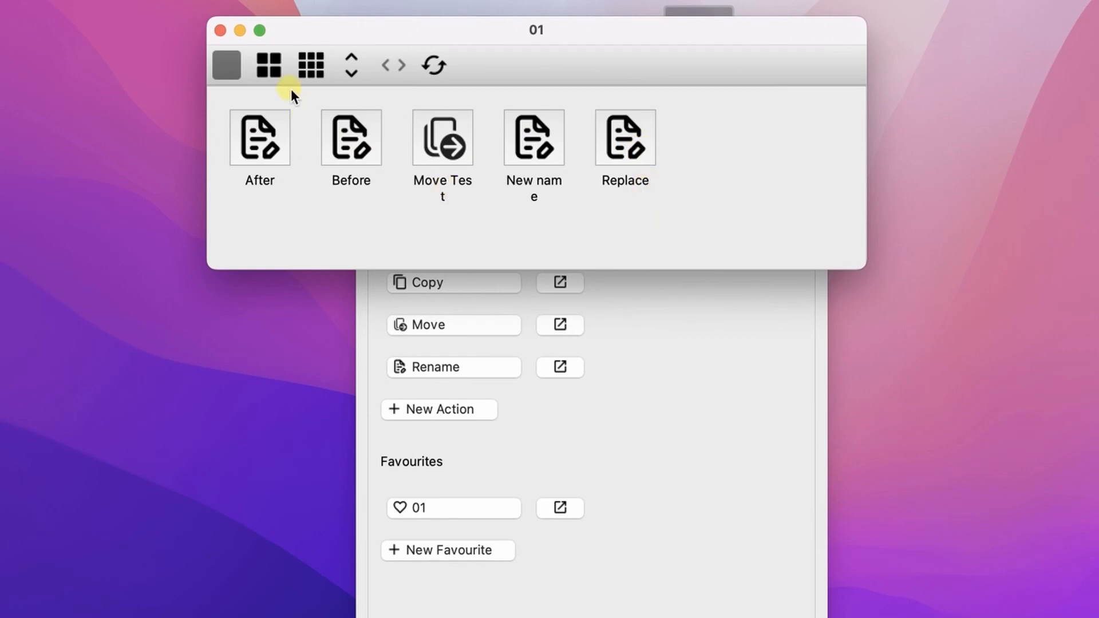
Try the medium and small icon views and the vertical layout of the 01 window, ending back on large icons in horizontal layout.
{"action": "left_click", "coordinate": [270, 69]}
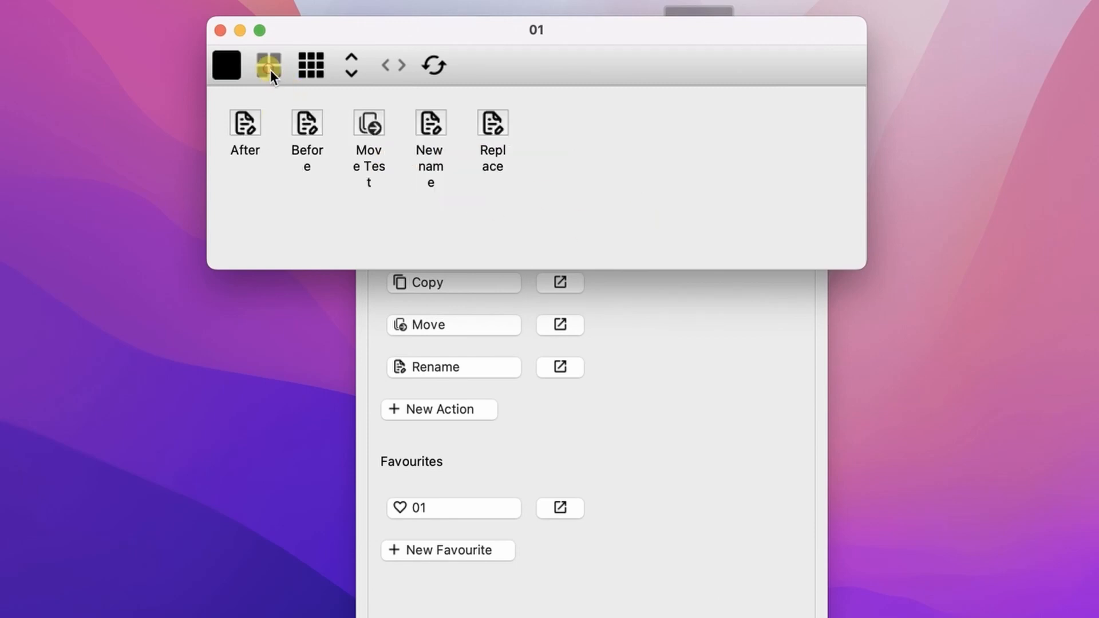
{"action": "left_click", "coordinate": [302, 67]}
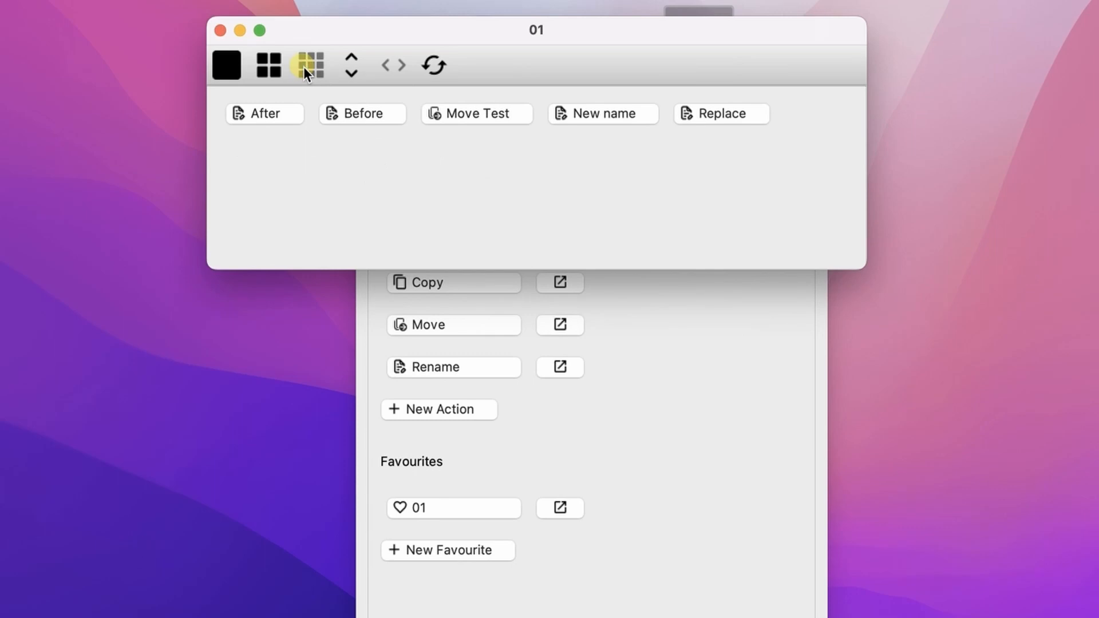
{"action": "left_click", "coordinate": [353, 63]}
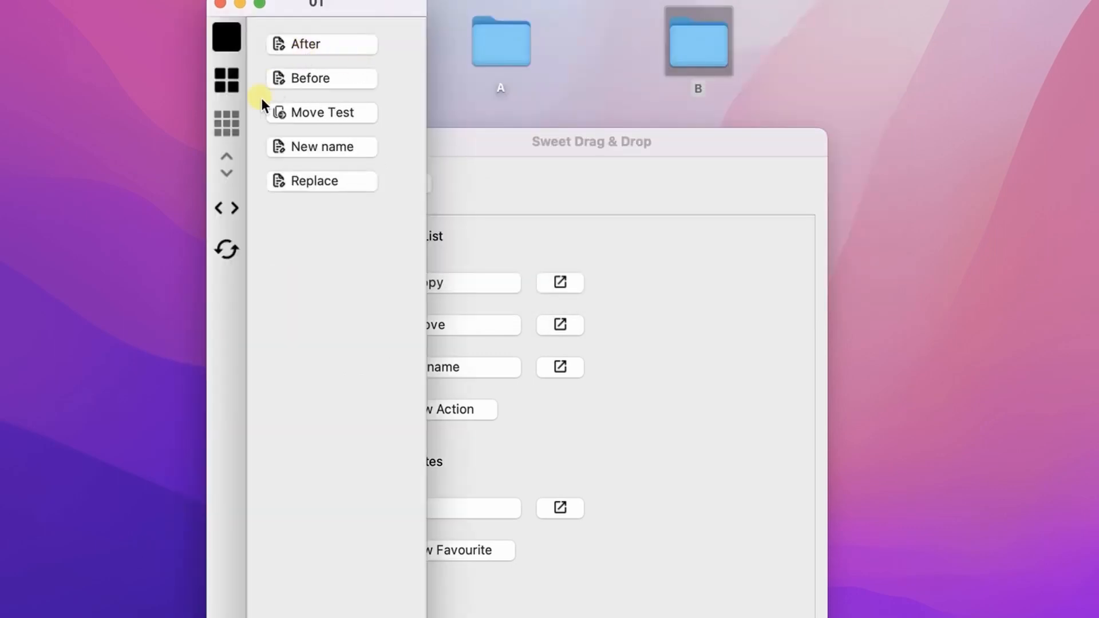
{"action": "left_click", "coordinate": [229, 207]}
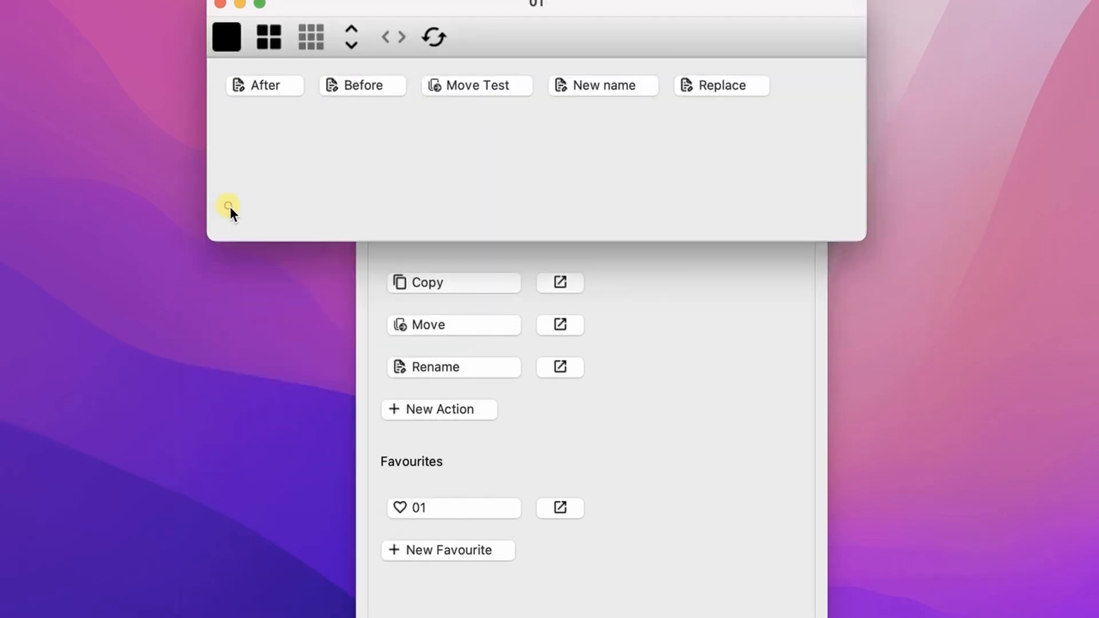
{"action": "right_click", "coordinate": [432, 39]}
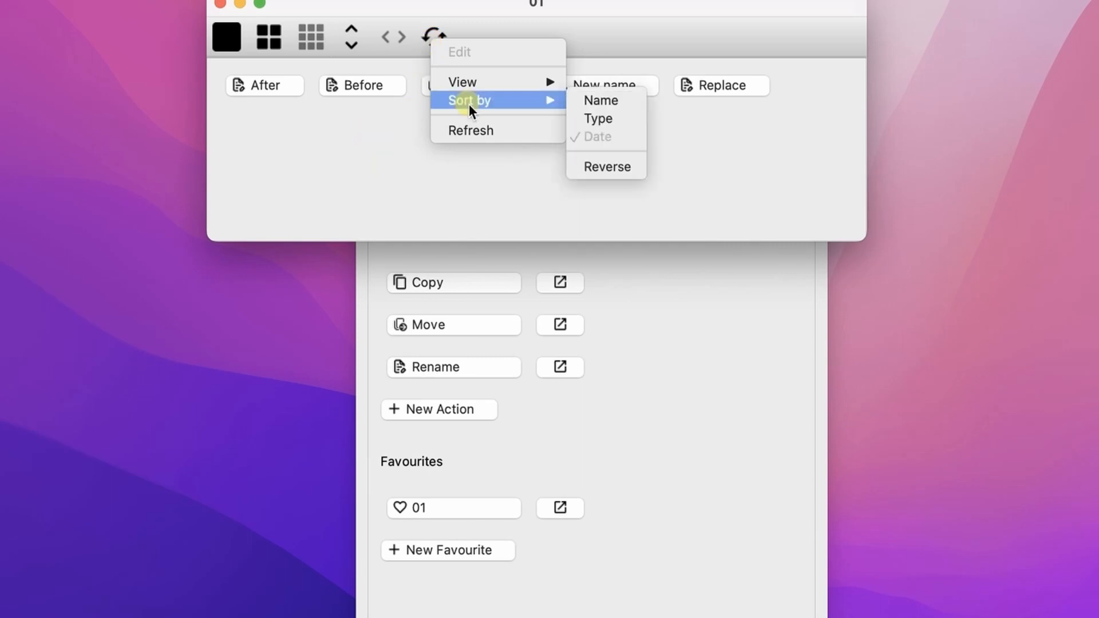
{"action": "left_click", "coordinate": [510, 137]}
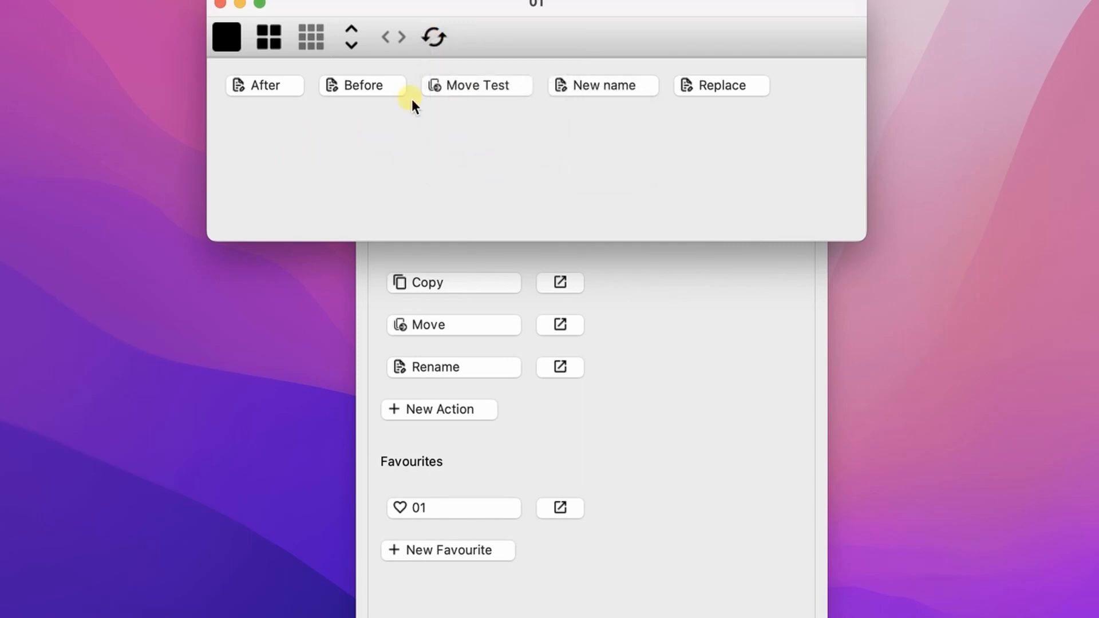
{"action": "left_click", "coordinate": [274, 35]}
{"action": "left_click", "coordinate": [241, 34]}
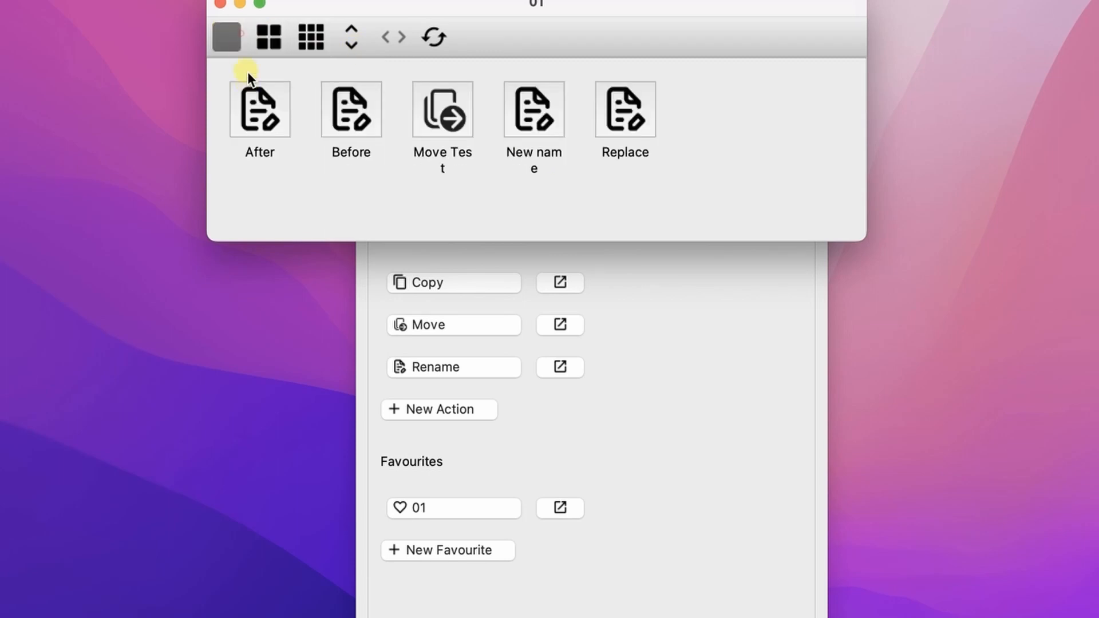
Switch the 01 window to vertical layout, fit it beside the main window with all actions showing, and return the main window to its start page.
{"action": "left_click_drag", "start_coordinate": [867, 239], "coordinate": [715, 201]}
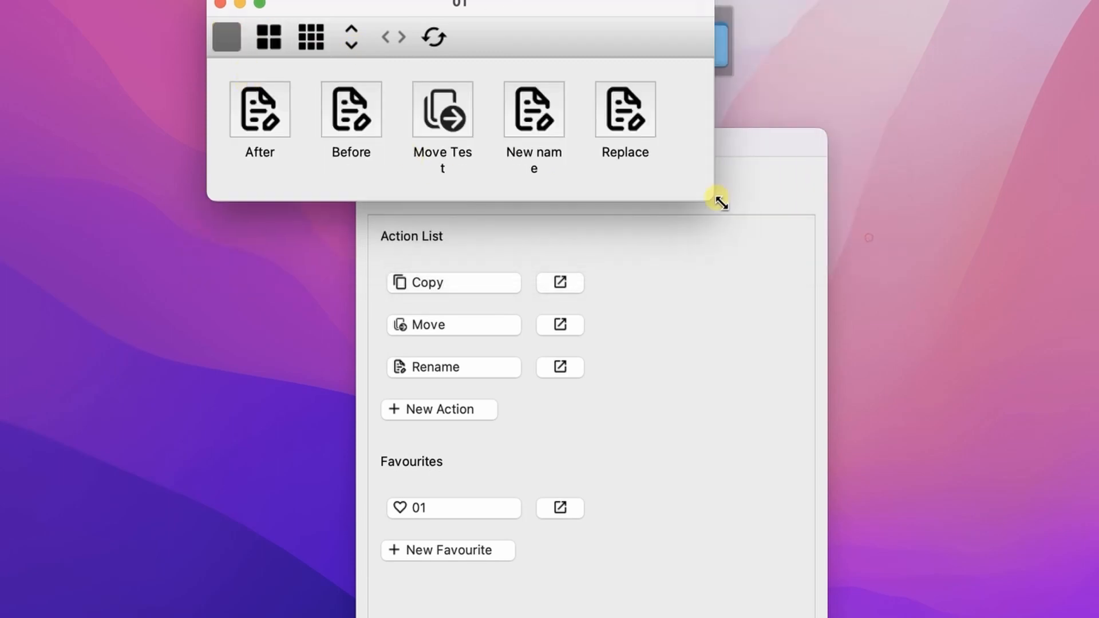
{"action": "left_click", "coordinate": [399, 36]}
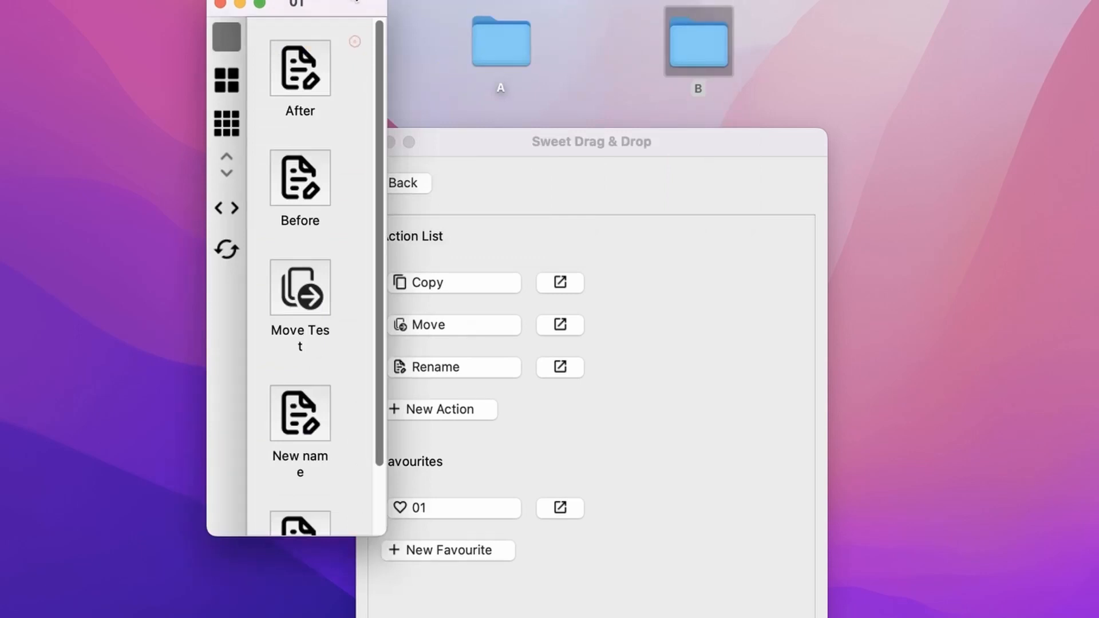
{"action": "left_click_drag", "start_coordinate": [355, 3], "coordinate": [189, 19]}
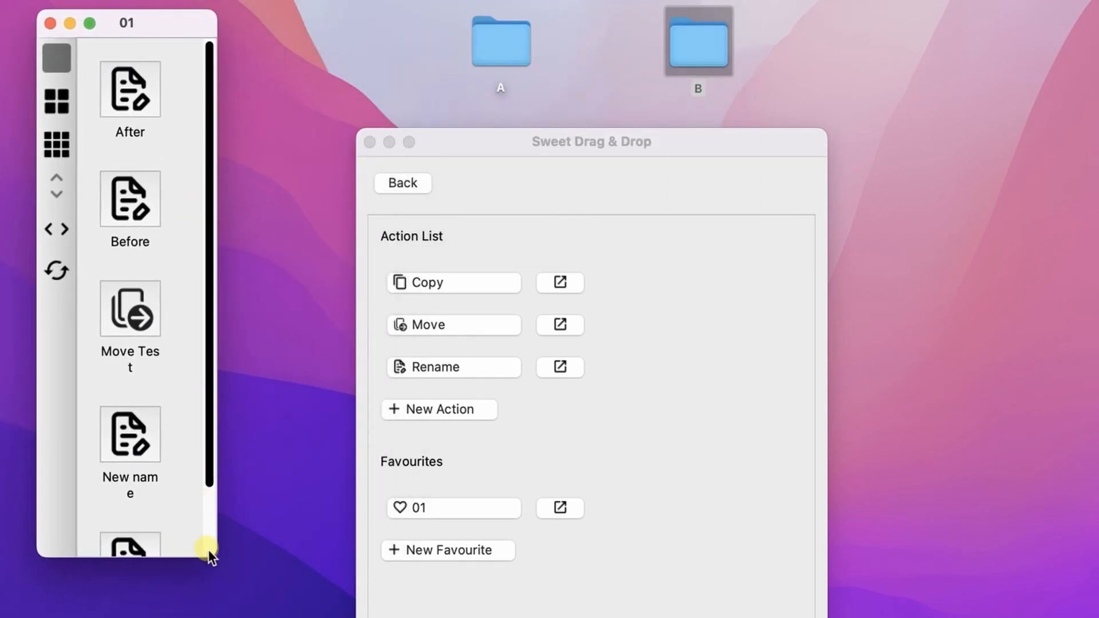
{"action": "left_click_drag", "start_coordinate": [216, 564], "coordinate": [198, 614]}
{"action": "left_click", "coordinate": [410, 184]}
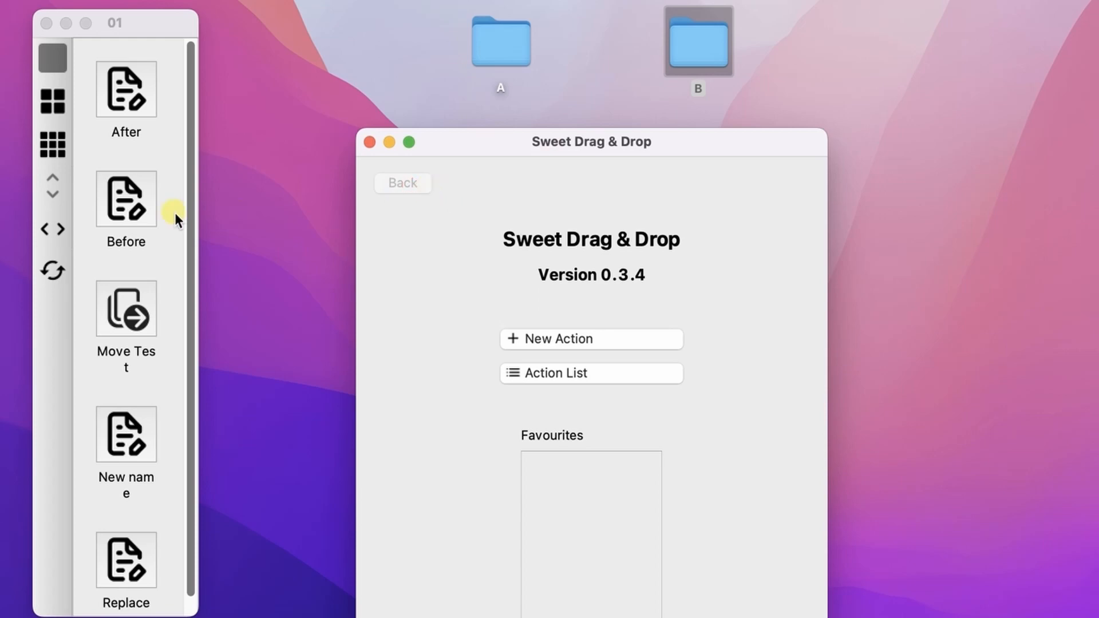
Close the 01 window, reopen favourites list 01 from the main window, and close the main window.
{"action": "left_click", "coordinate": [371, 143]}
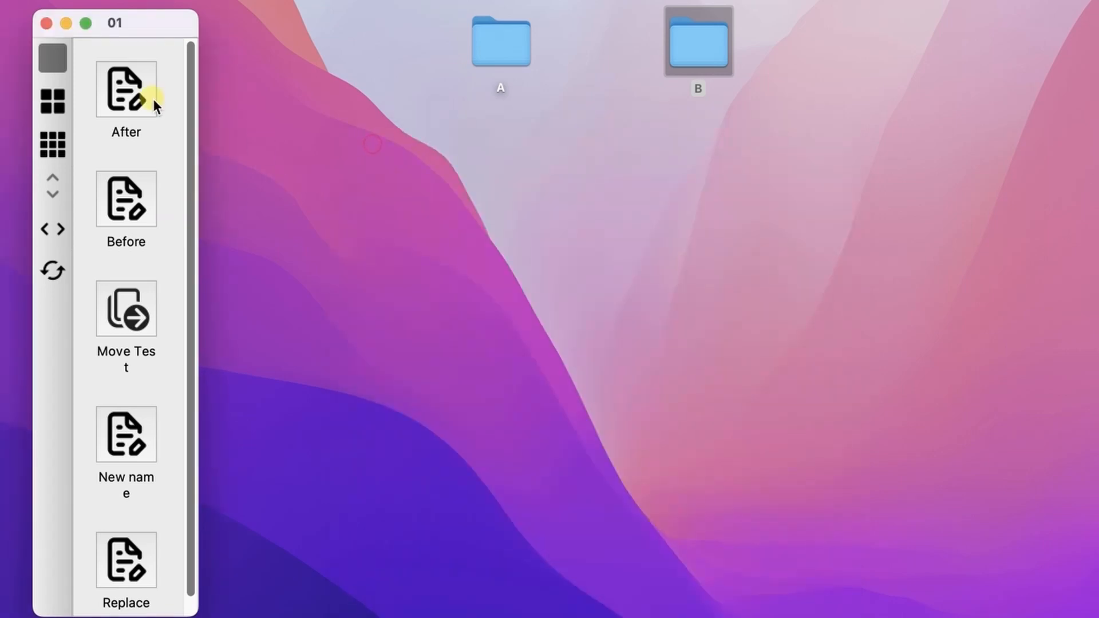
{"action": "left_click_drag", "start_coordinate": [161, 36], "coordinate": [169, 34]}
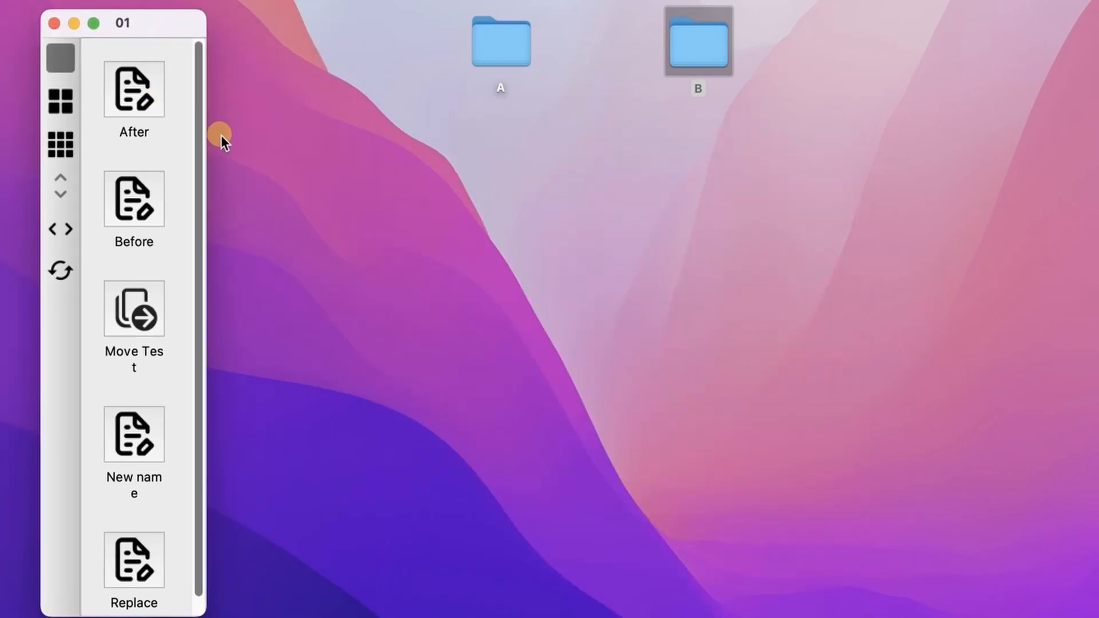
{"action": "left_click", "coordinate": [55, 23]}
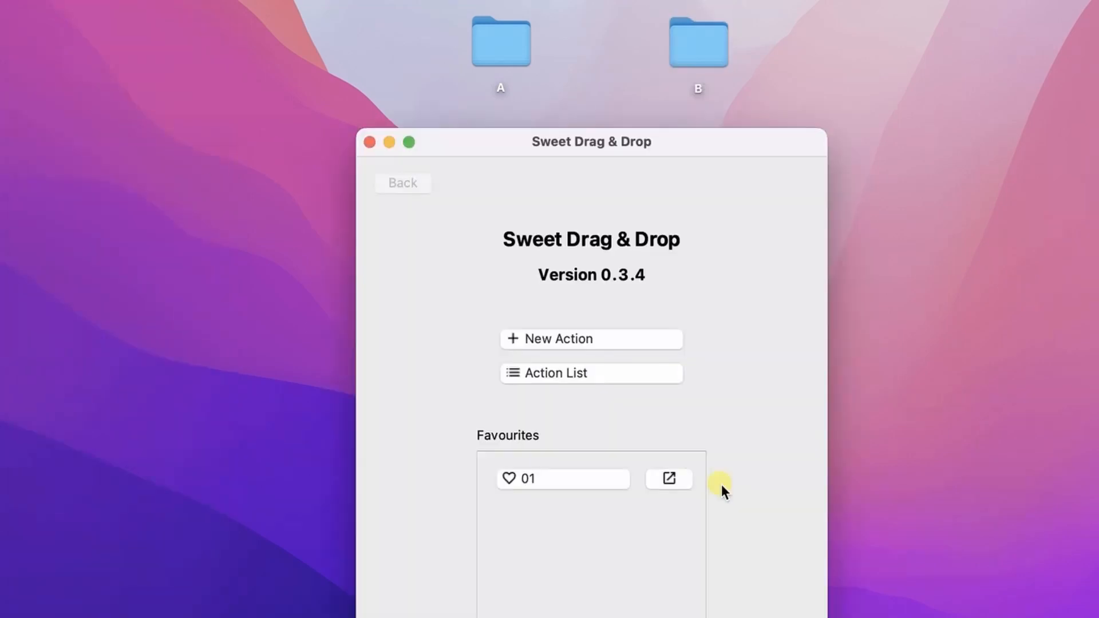
{"action": "left_click_drag", "start_coordinate": [625, 153], "coordinate": [612, 95]}
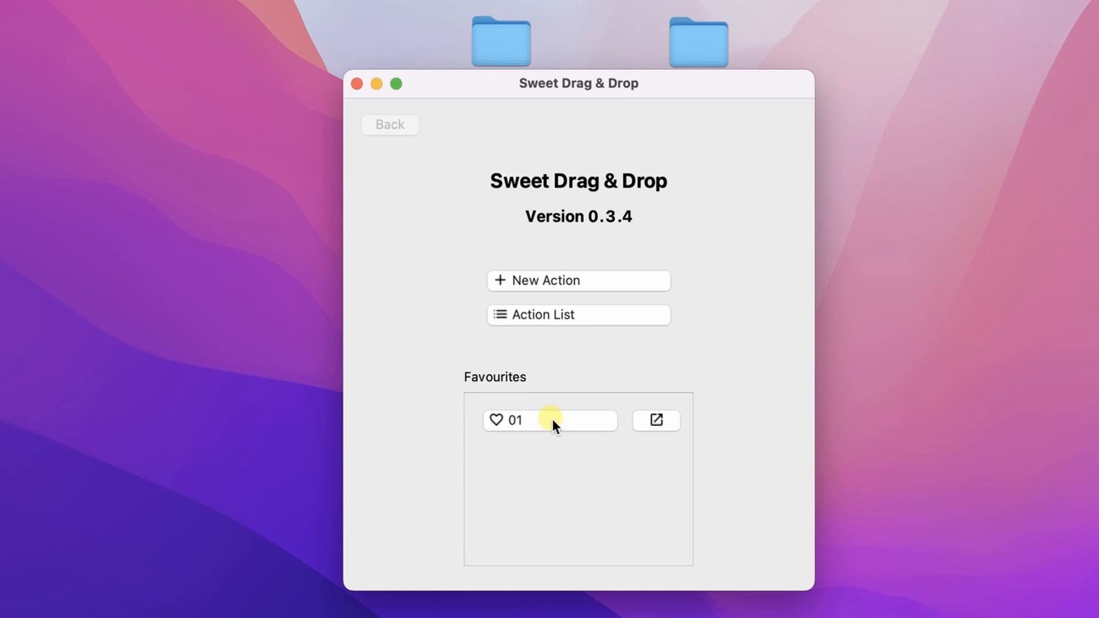
{"action": "left_click", "coordinate": [653, 420]}
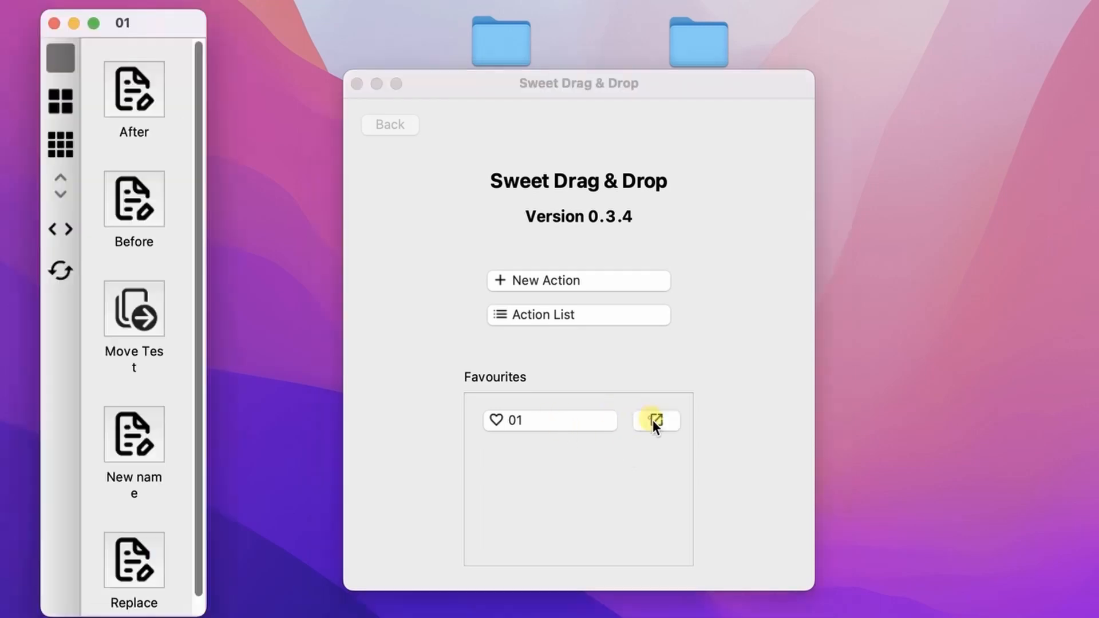
{"action": "left_click", "coordinate": [358, 85]}
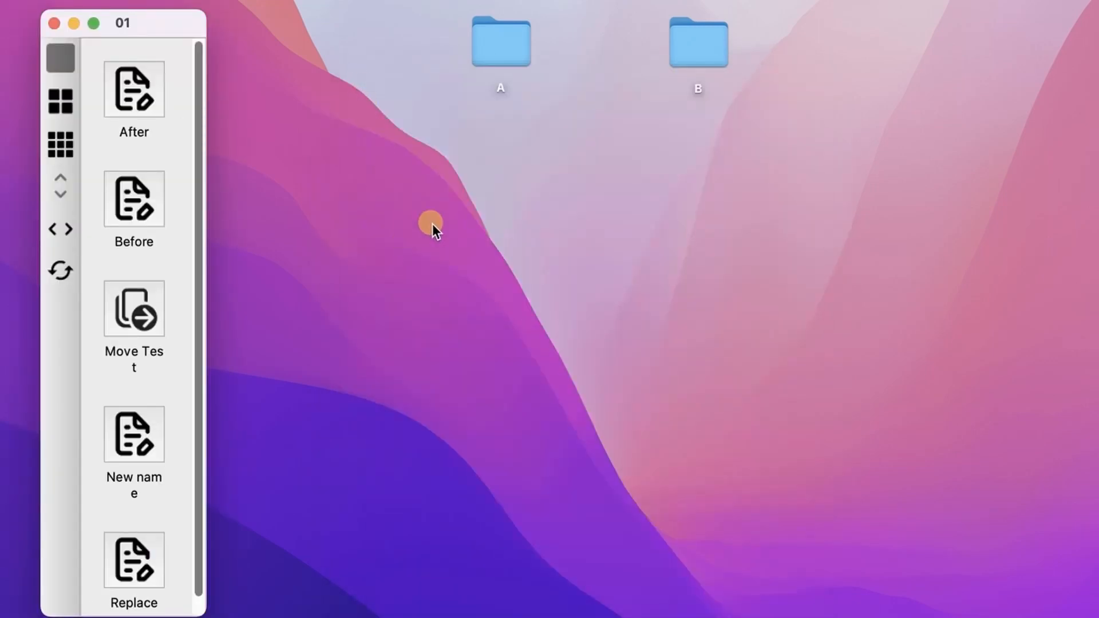
Open folders A and B from the desktop and arrange their windows side by side next to the 01 window.
{"action": "double_click", "coordinate": [510, 46]}
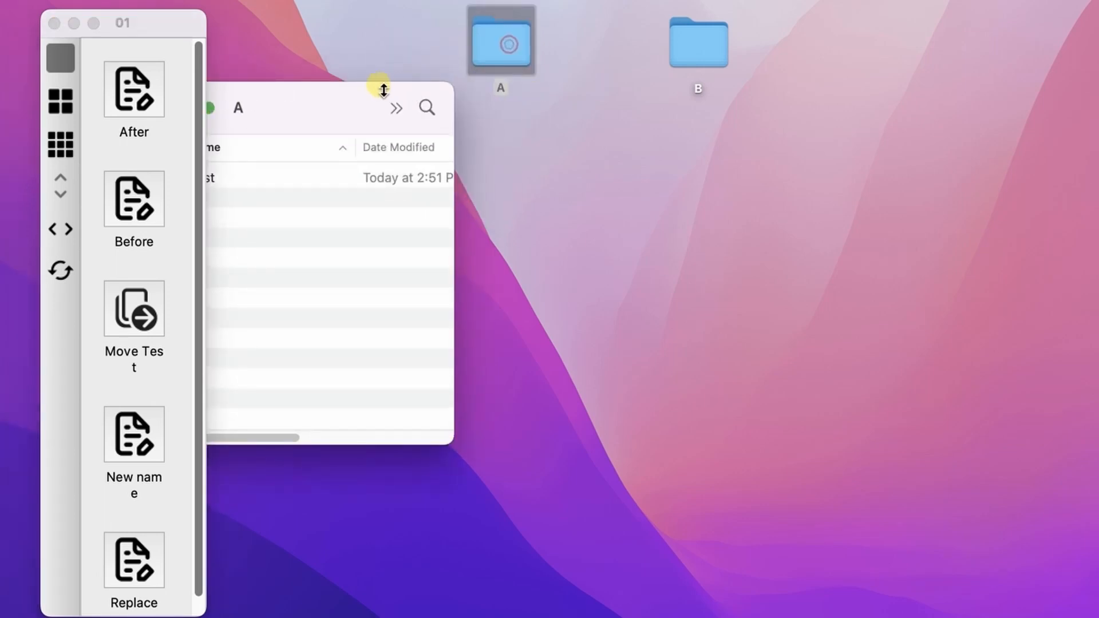
{"action": "left_click_drag", "start_coordinate": [386, 102], "coordinate": [408, 128]}
{"action": "double_click", "coordinate": [716, 51]}
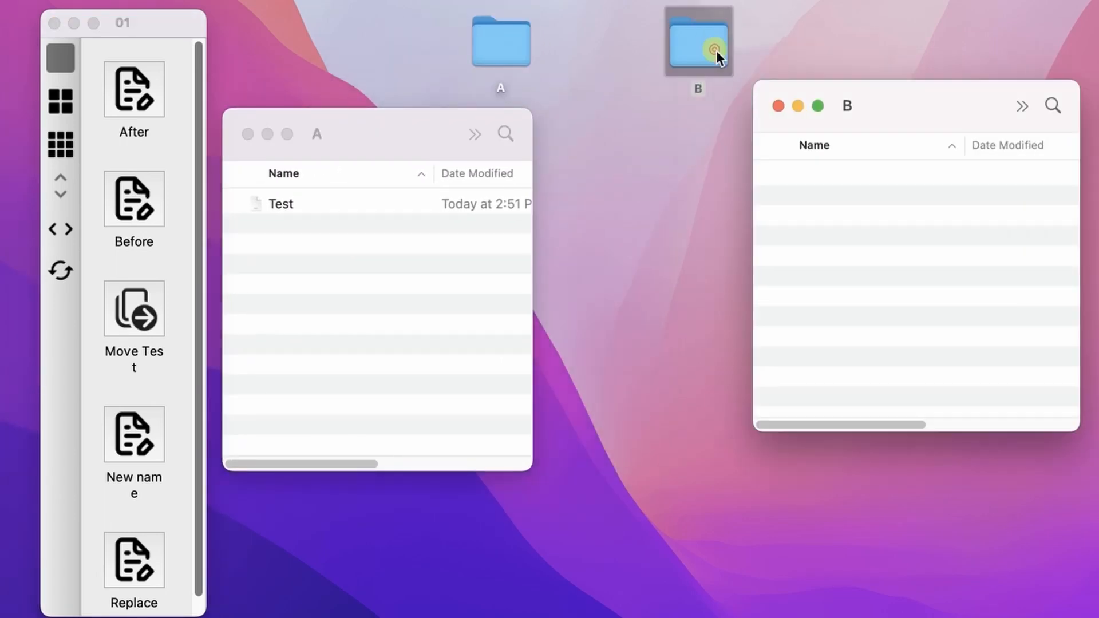
{"action": "left_click_drag", "start_coordinate": [897, 107], "coordinate": [887, 145]}
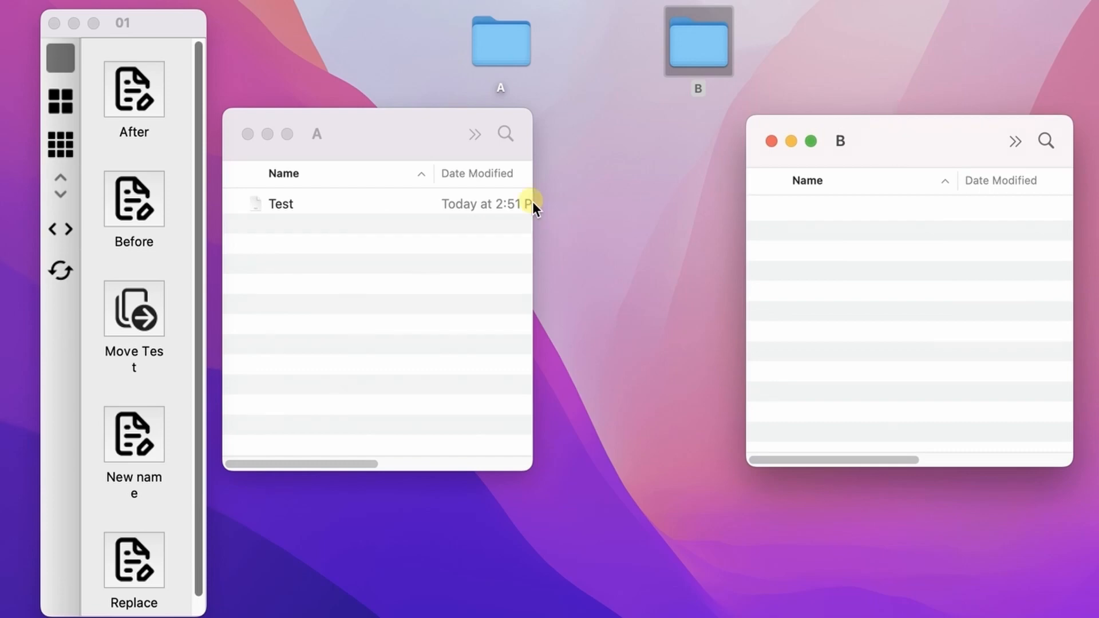
Switch the folder A window to icon view.
{"action": "left_click", "coordinate": [259, 198]}
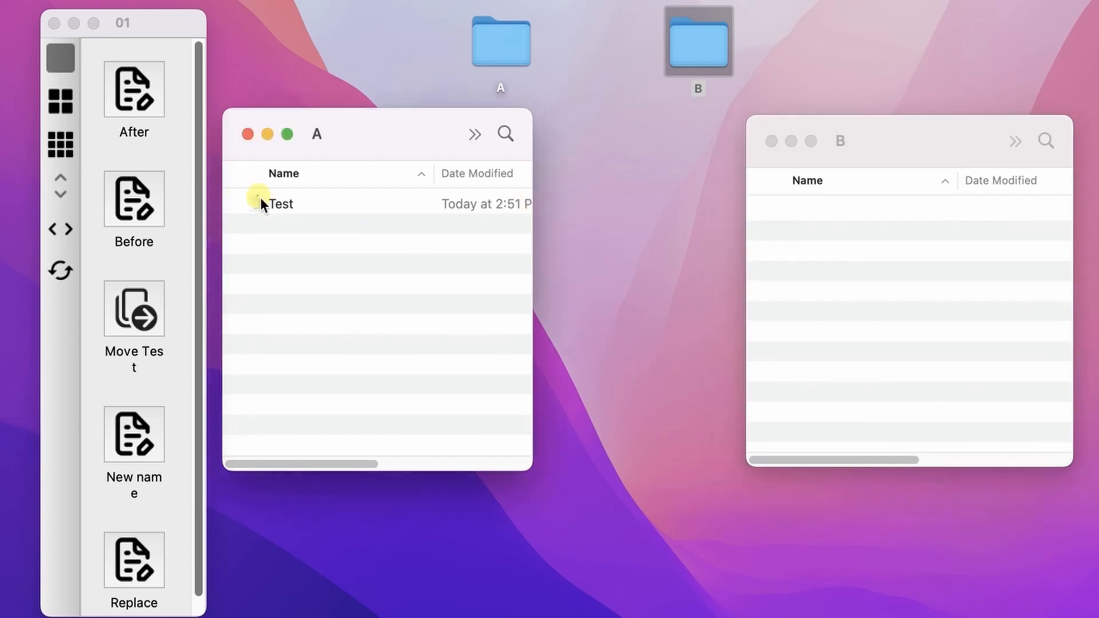
{"action": "left_click", "coordinate": [300, 204]}
{"action": "right_click", "coordinate": [354, 307]}
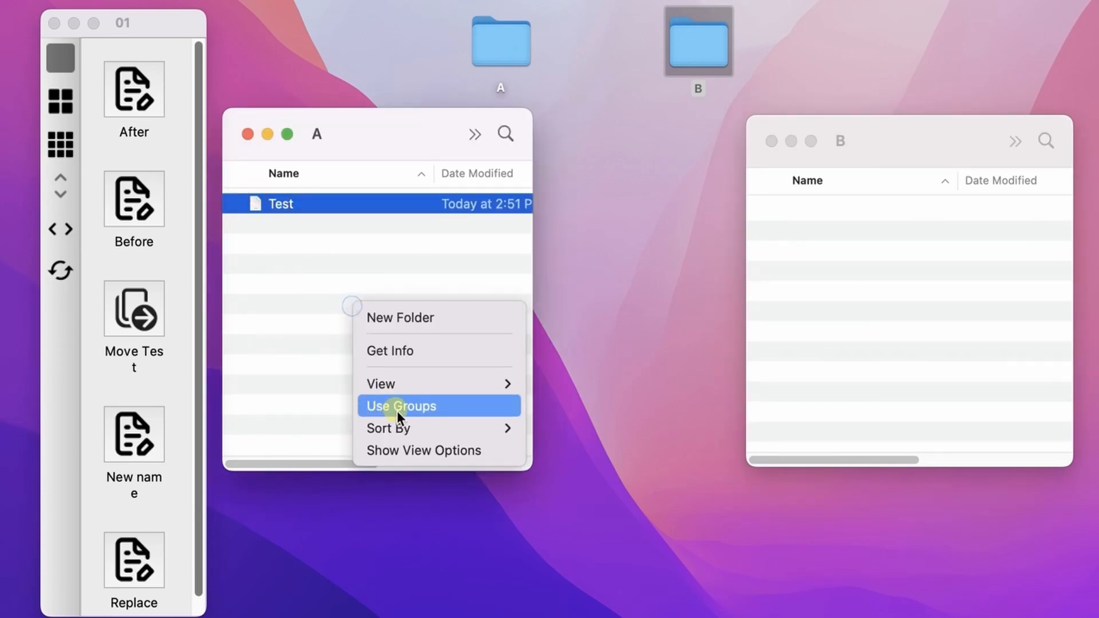
{"action": "mouse_move", "coordinate": [458, 384]}
{"action": "left_click", "coordinate": [580, 386]}
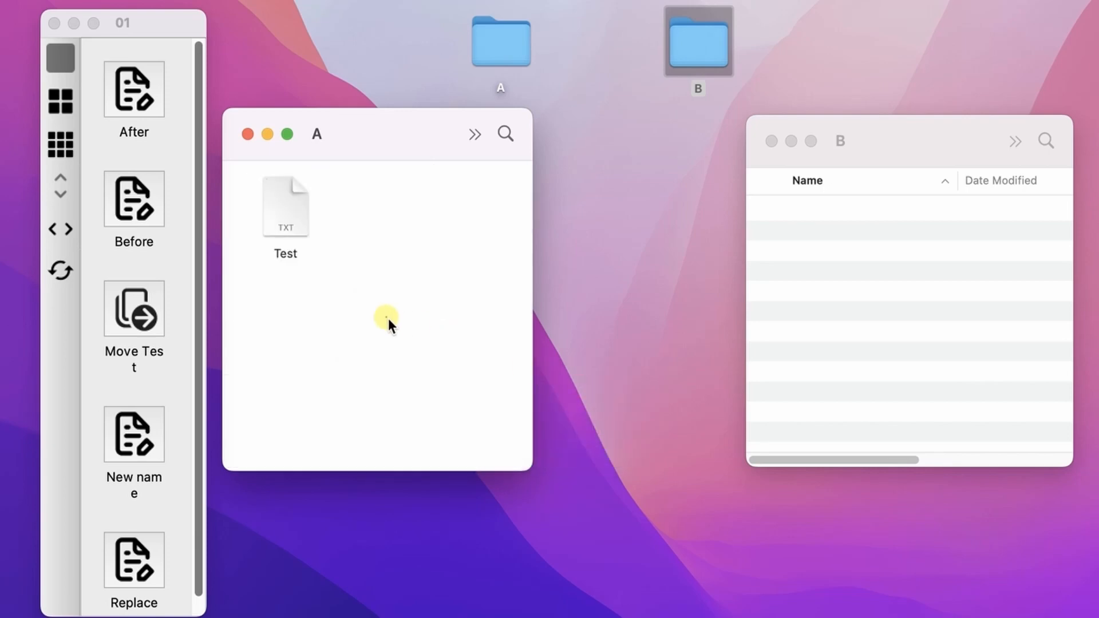
Apply the After action and the Before action to the Test file in folder A.
{"action": "left_click", "coordinate": [287, 249]}
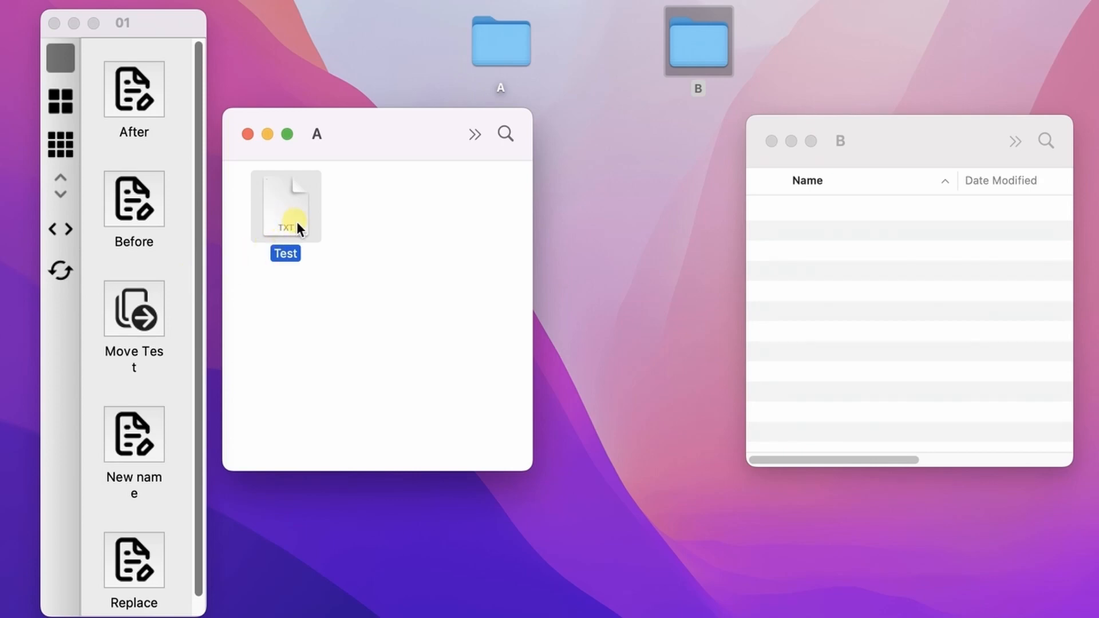
{"action": "left_click_drag", "start_coordinate": [284, 216], "coordinate": [137, 84]}
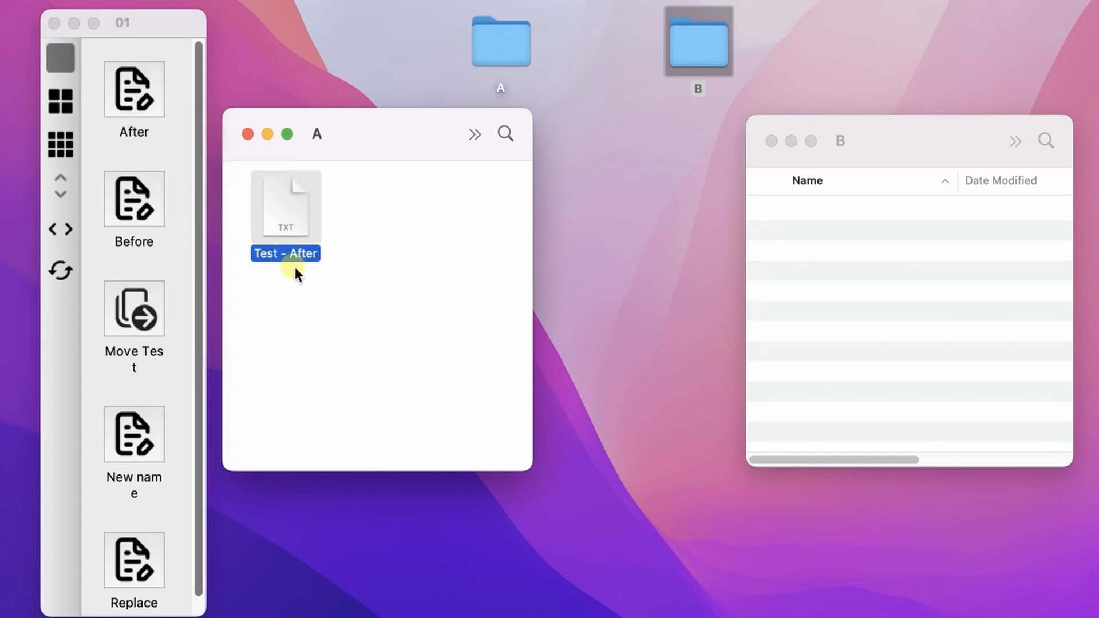
{"action": "left_click_drag", "start_coordinate": [249, 231], "coordinate": [135, 199]}
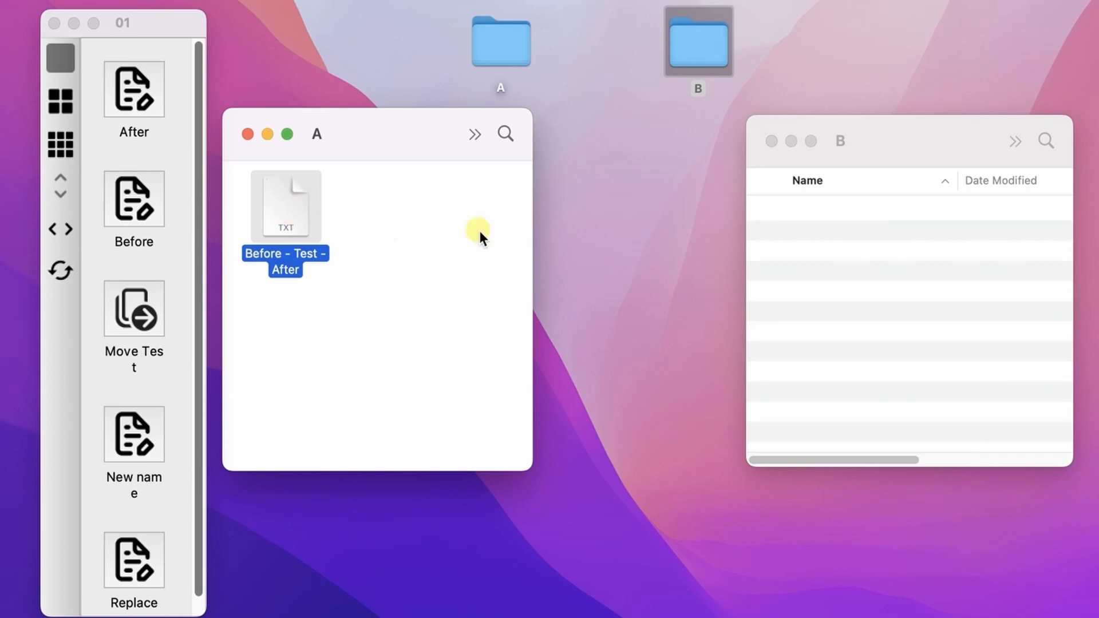
Apply the Move Test action to the Before - Test - After file in folder A.
{"action": "left_click", "coordinate": [822, 240]}
{"action": "left_click", "coordinate": [287, 219]}
{"action": "left_click_drag", "start_coordinate": [287, 221], "coordinate": [133, 301]}
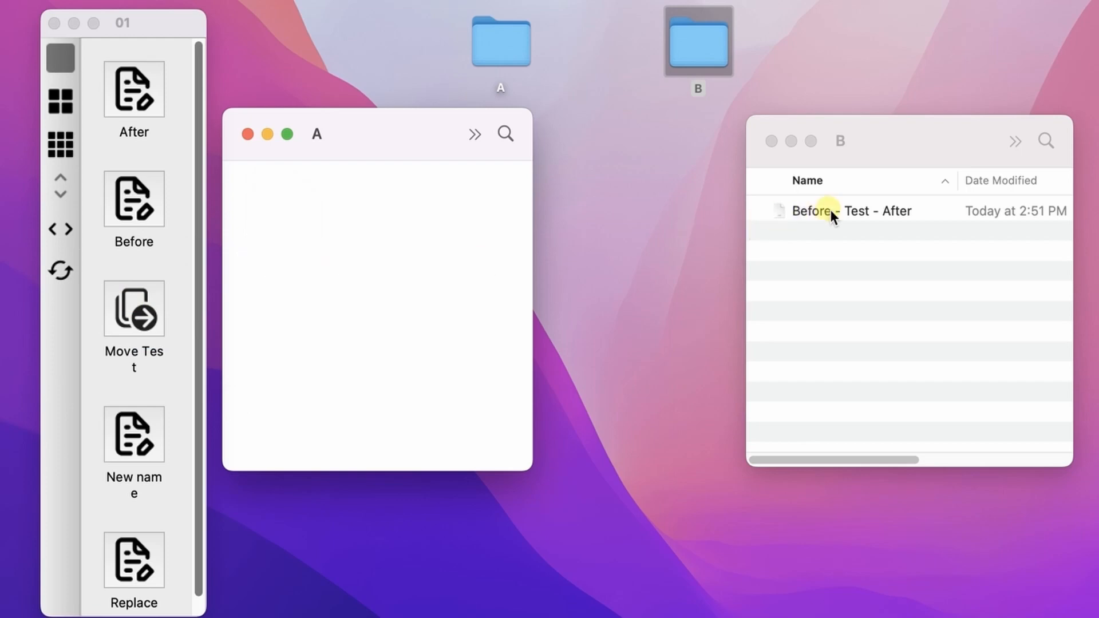
Copy the Before - Test - After file from folder B and paste it into folder A.
{"action": "left_click", "coordinate": [846, 236]}
{"action": "left_click", "coordinate": [849, 218]}
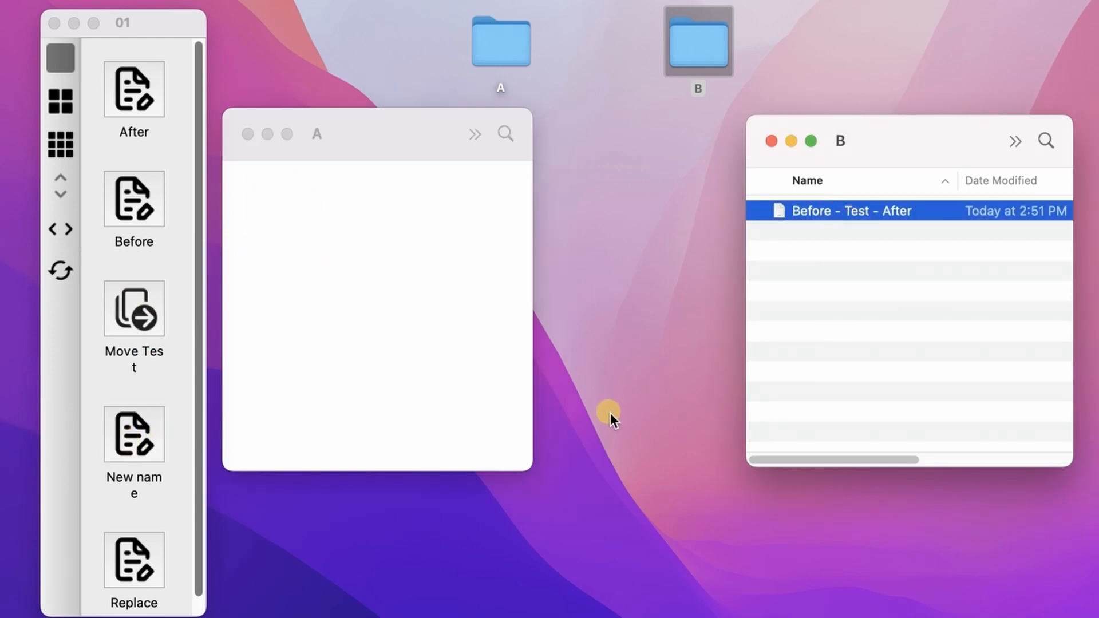
{"action": "left_click", "coordinate": [355, 253]}
{"action": "key", "text": "super+v"}
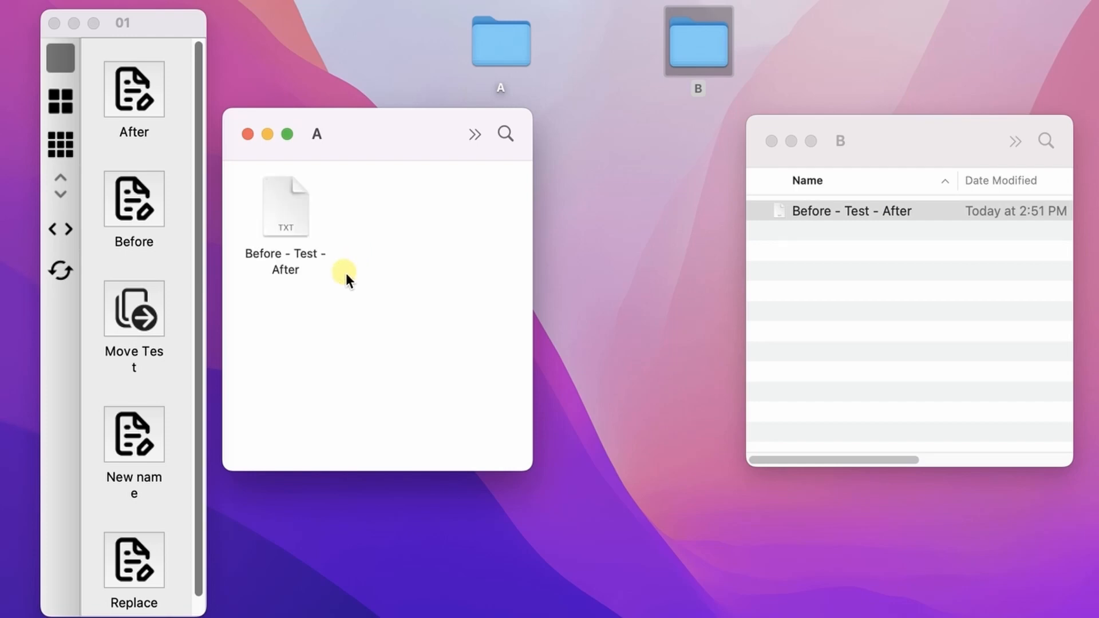
Apply the Move Test action to the duplicate file in folder A, and select the renamed copy in folder B.
{"action": "left_click", "coordinate": [287, 231]}
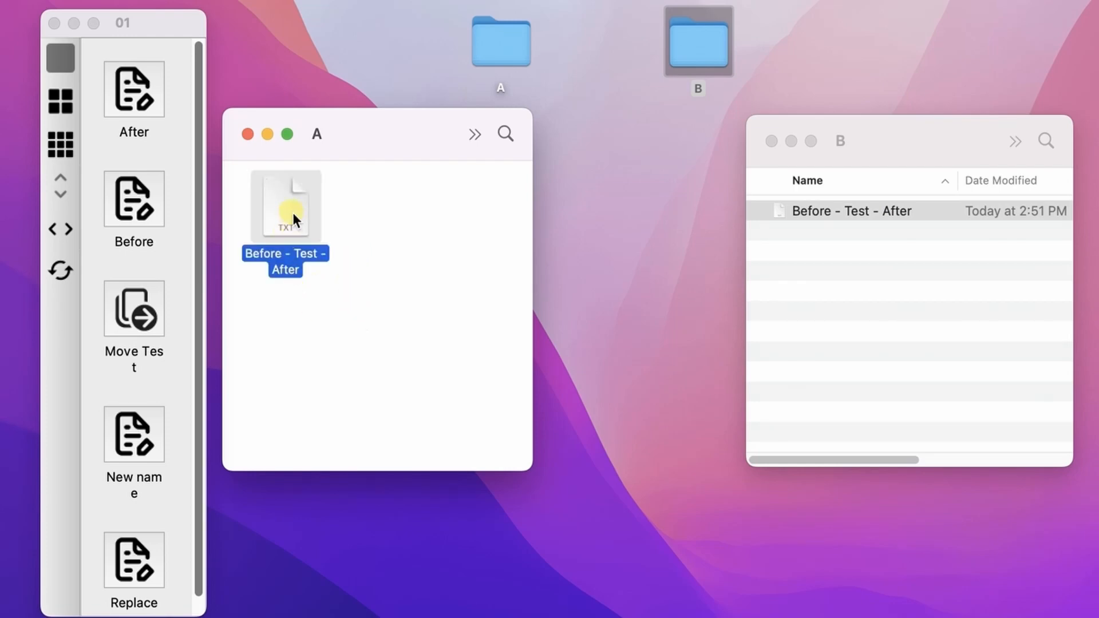
{"action": "left_click_drag", "start_coordinate": [293, 212], "coordinate": [142, 294]}
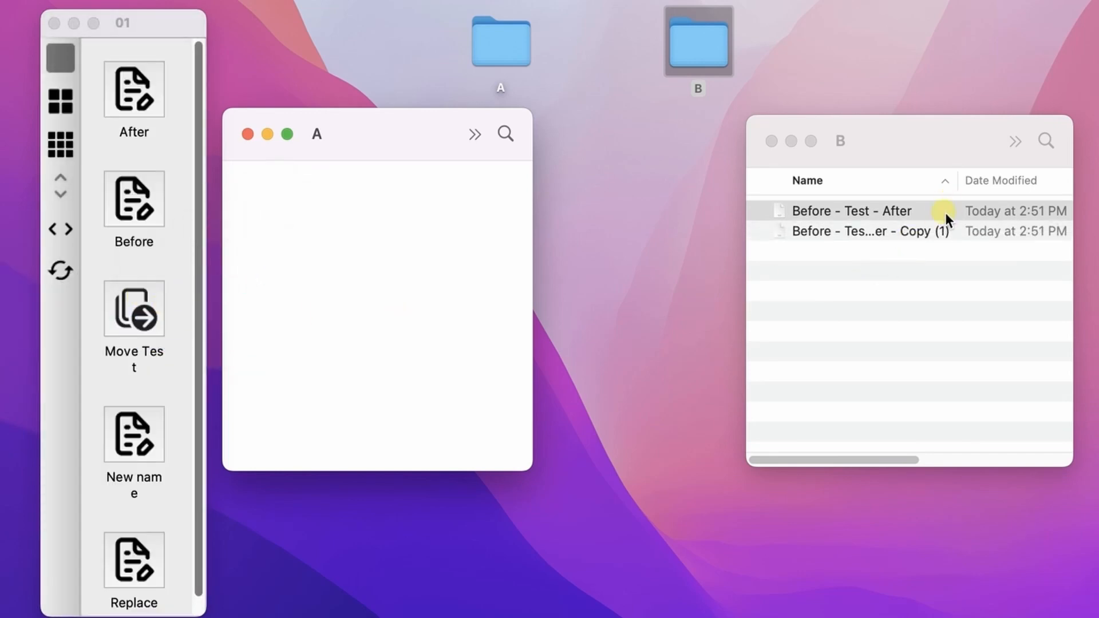
{"action": "left_click", "coordinate": [944, 213]}
{"action": "left_click", "coordinate": [929, 235]}
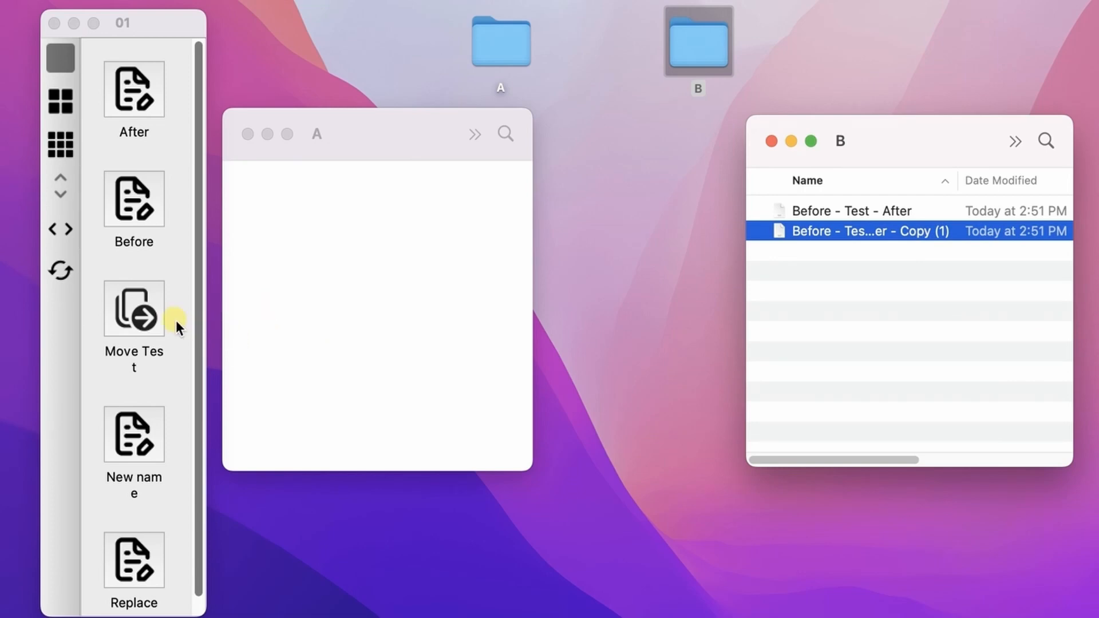
Review the settings of the Move Test and New name actions, keeping Rename as Move Test's option for existing files.
{"action": "right_click", "coordinate": [136, 303]}
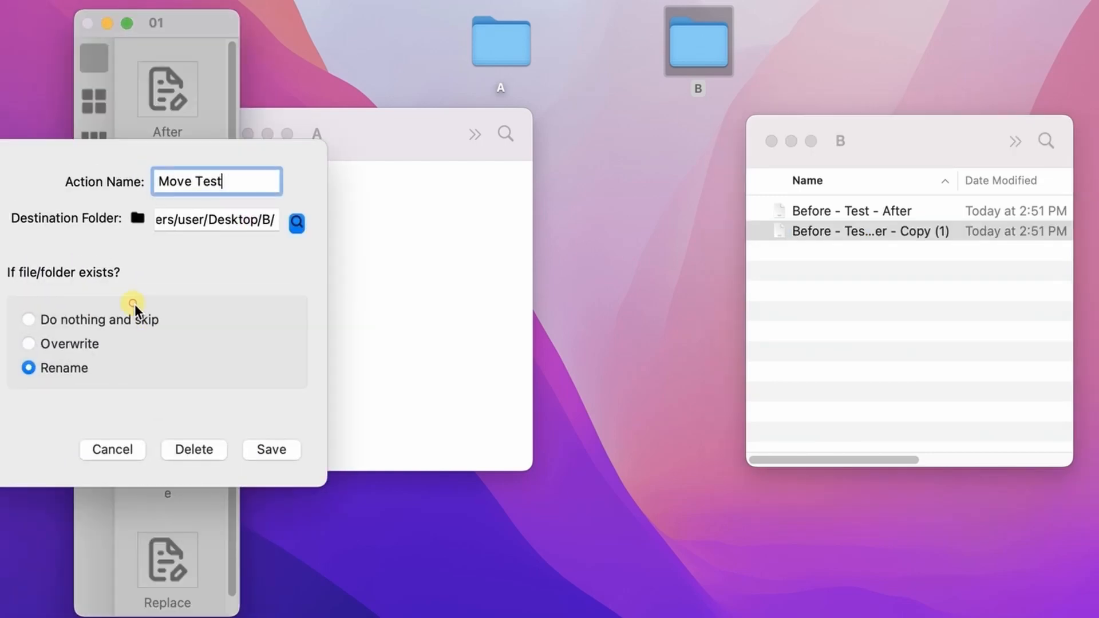
{"action": "left_click", "coordinate": [67, 343]}
{"action": "left_click", "coordinate": [67, 327]}
{"action": "left_click", "coordinate": [64, 369]}
{"action": "left_click", "coordinate": [216, 225]}
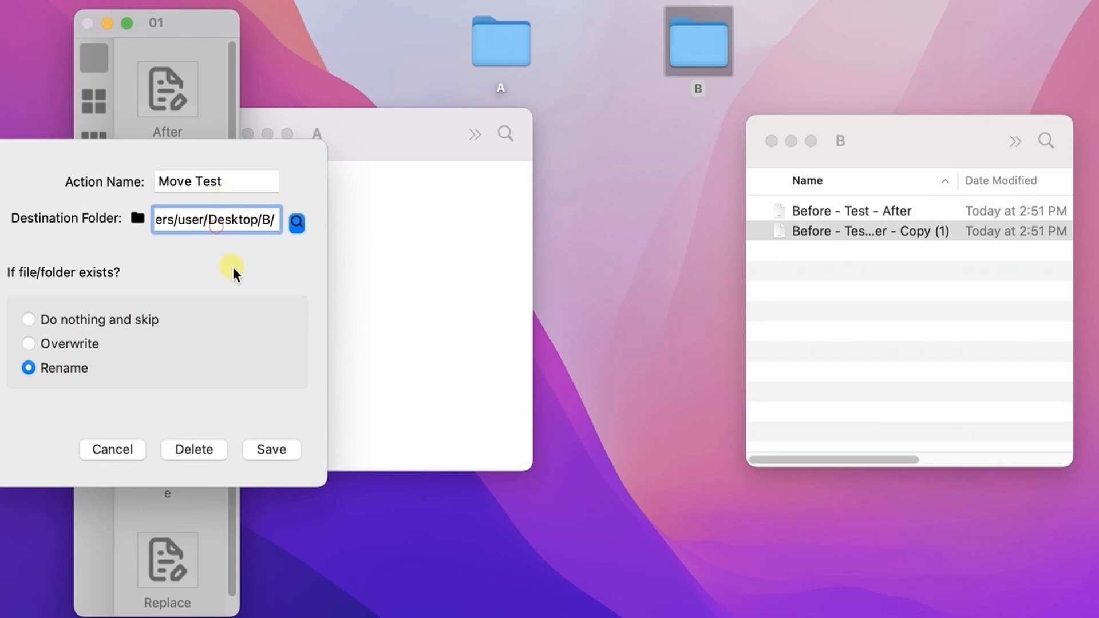
{"action": "left_click", "coordinate": [267, 446]}
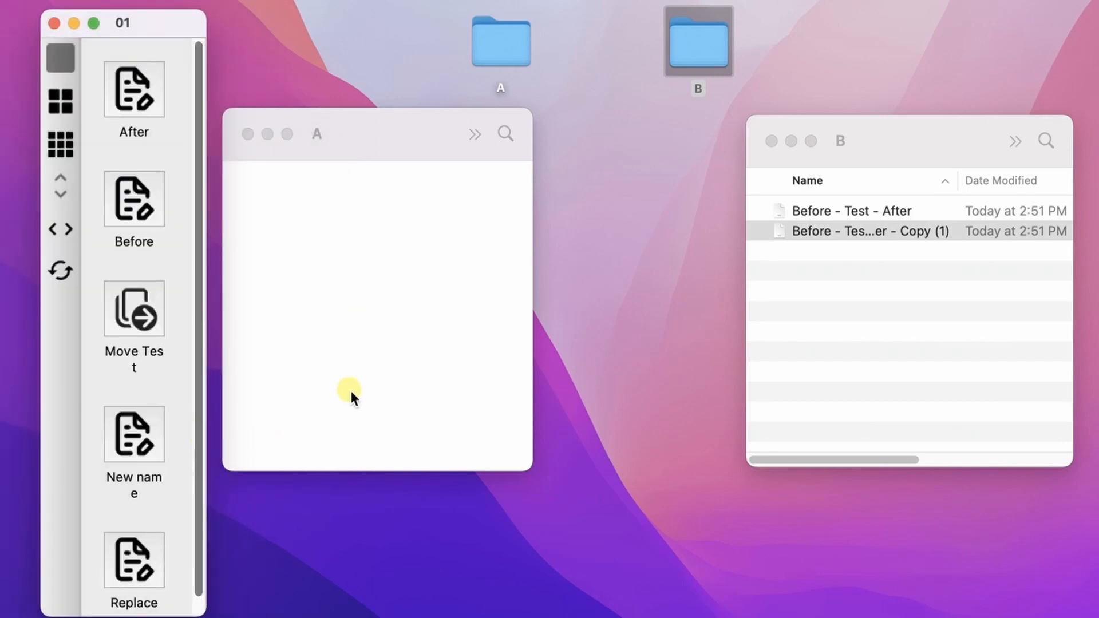
{"action": "left_click", "coordinate": [154, 444]}
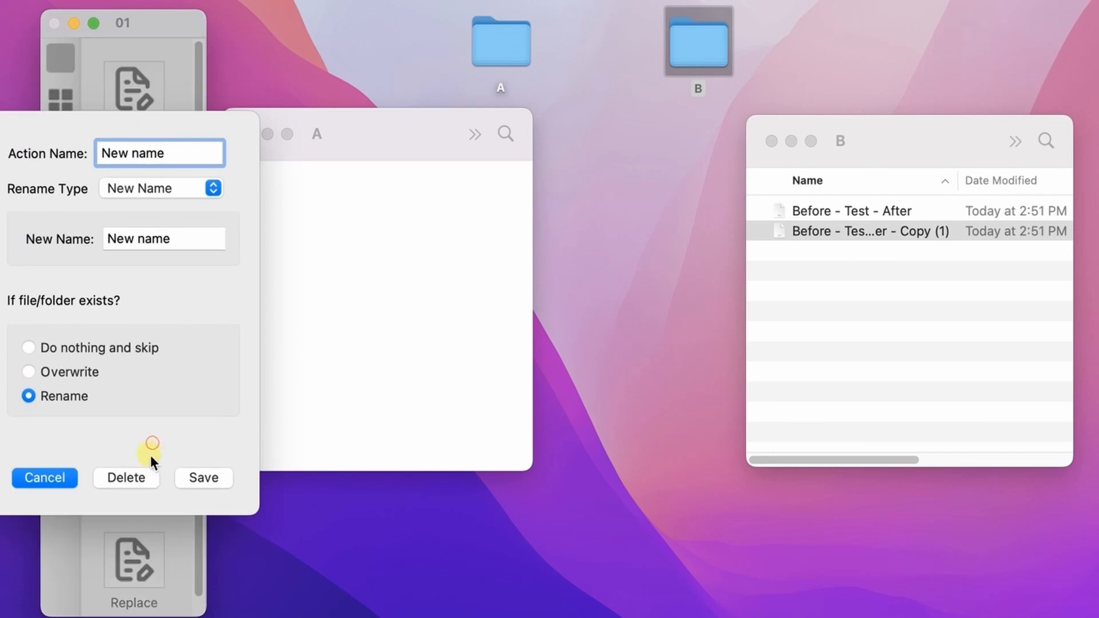
{"action": "left_click", "coordinate": [71, 471]}
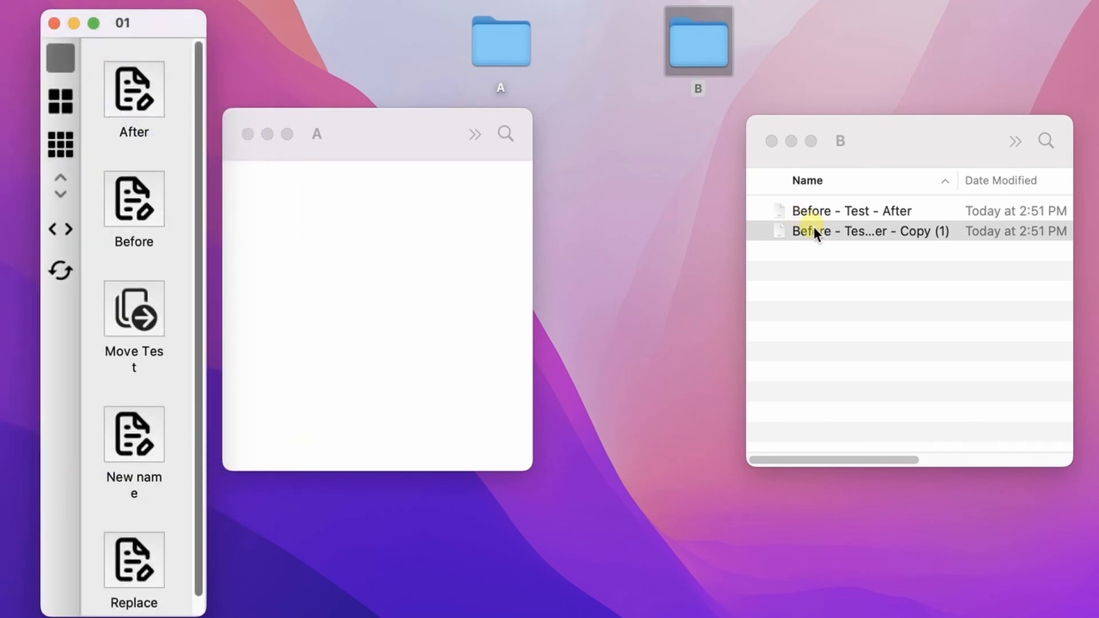
Move the Copy (1) file from folder B back to folder A and apply the New name action to it.
{"action": "left_click_drag", "start_coordinate": [812, 229], "coordinate": [352, 248]}
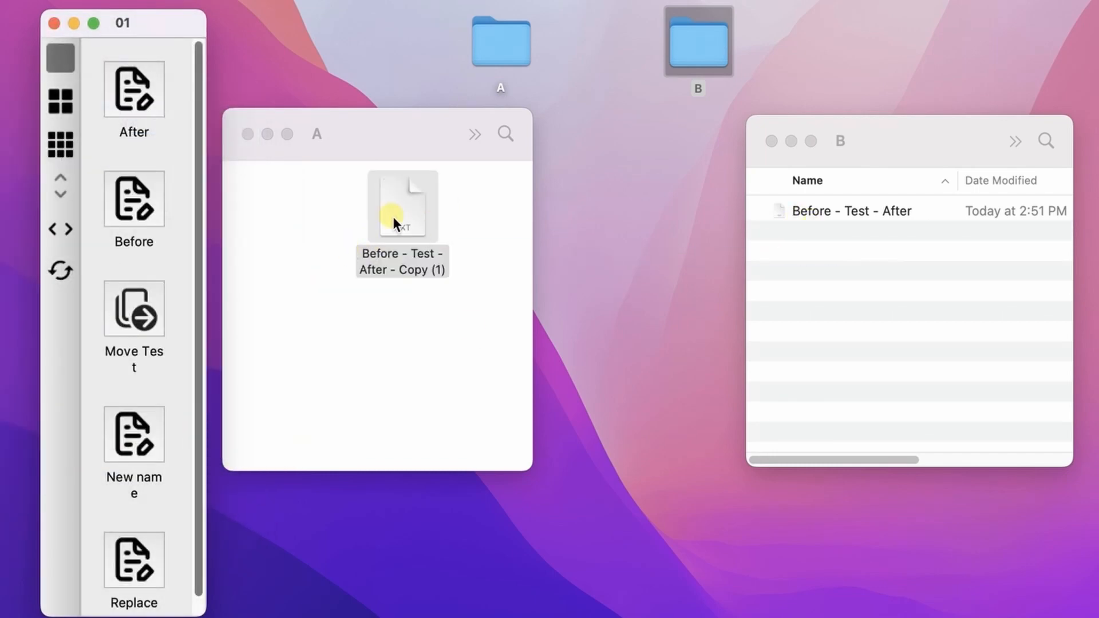
{"action": "left_click_drag", "start_coordinate": [389, 216], "coordinate": [133, 425]}
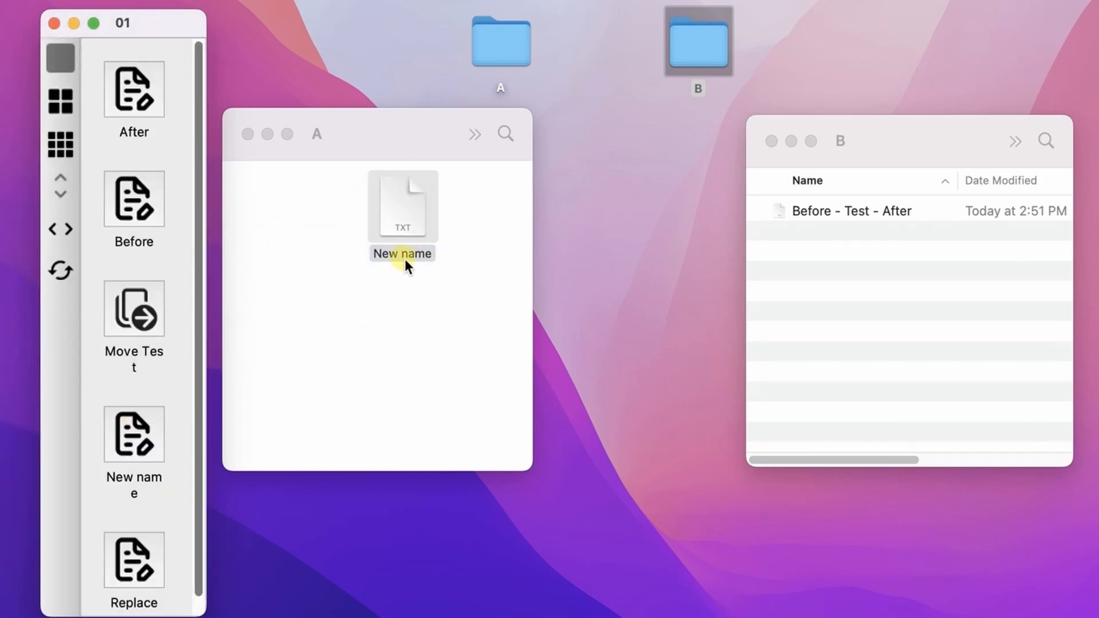
{"action": "left_click", "coordinate": [404, 203]}
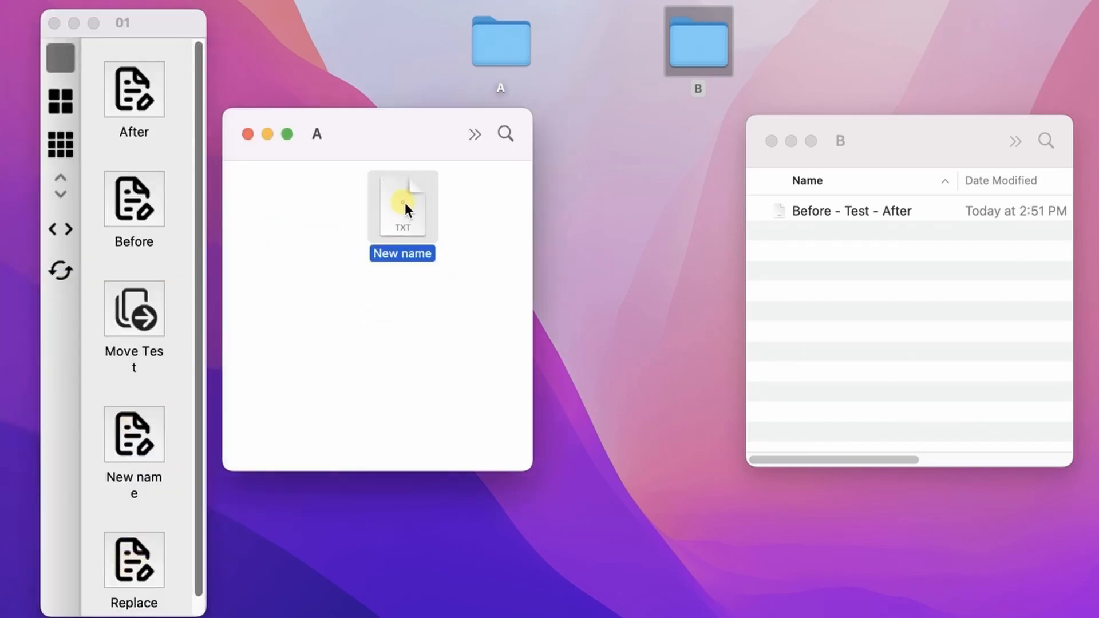
Check the Find and Replace With text in the Replace action's settings, and close them without saving.
{"action": "left_click", "coordinate": [145, 567]}
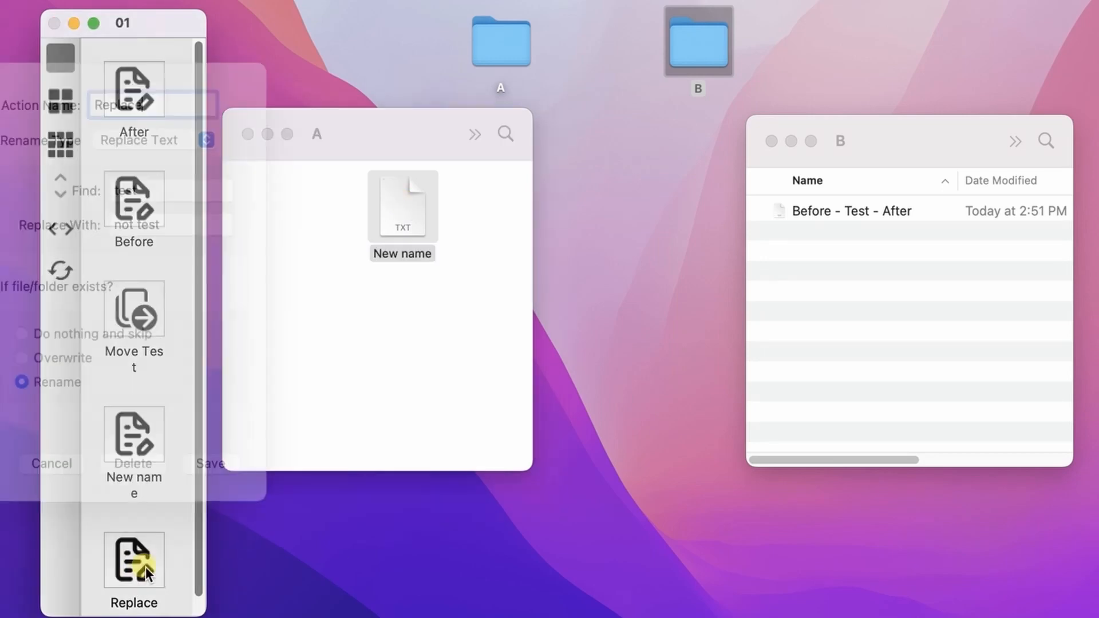
{"action": "double_click", "coordinate": [155, 221]}
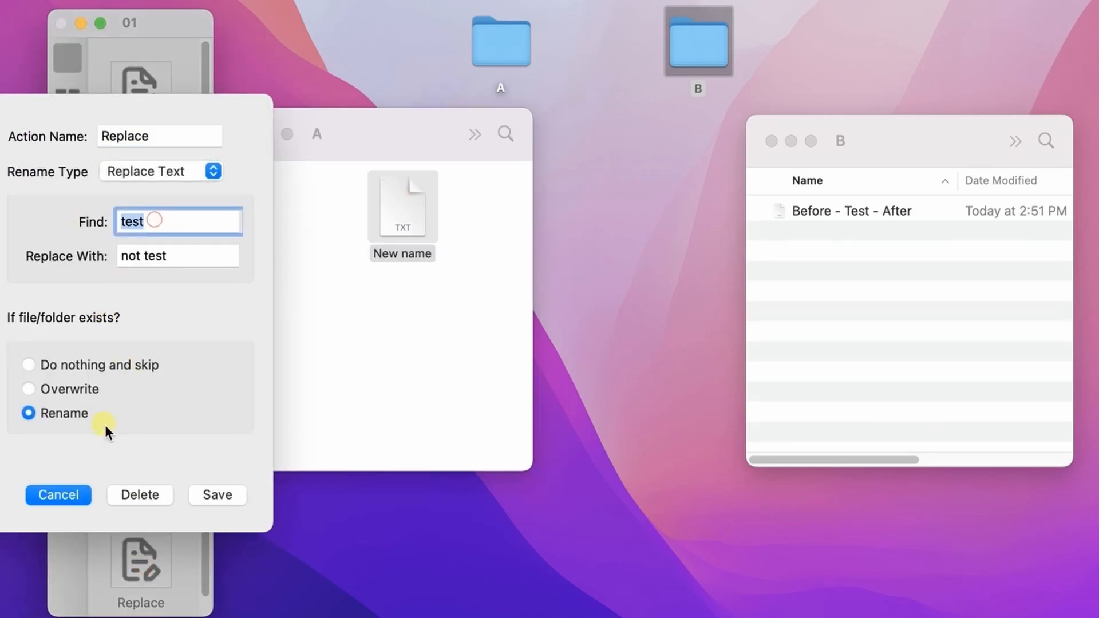
{"action": "left_click", "coordinate": [74, 492]}
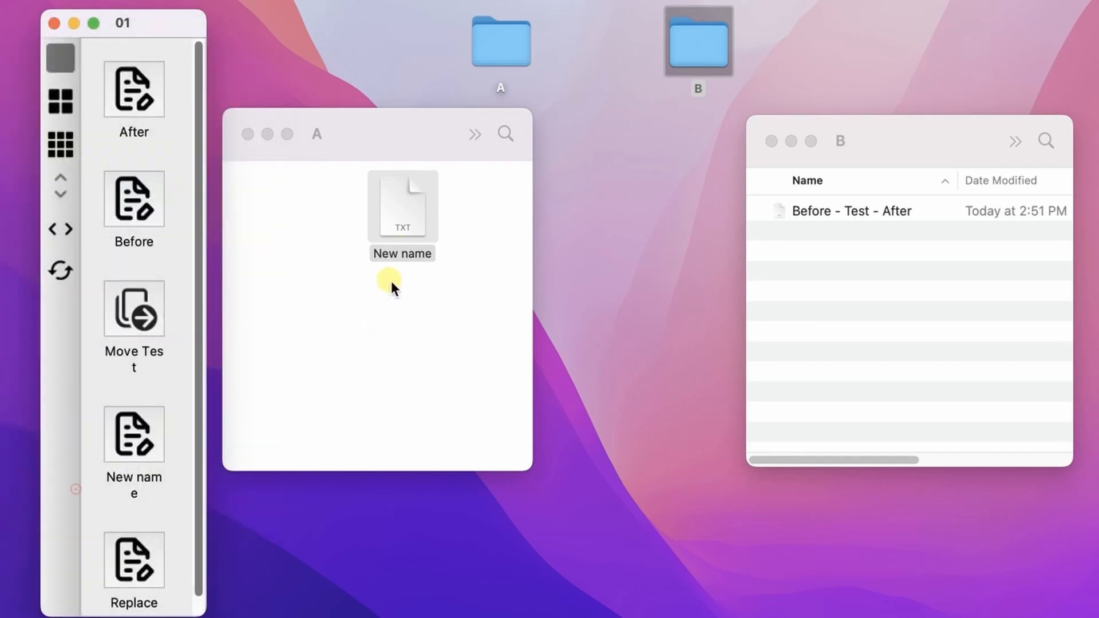
Rename the New name file in folder A as test and apply the Replace action to it.
{"action": "left_click", "coordinate": [417, 235]}
{"action": "key", "text": "Return"}
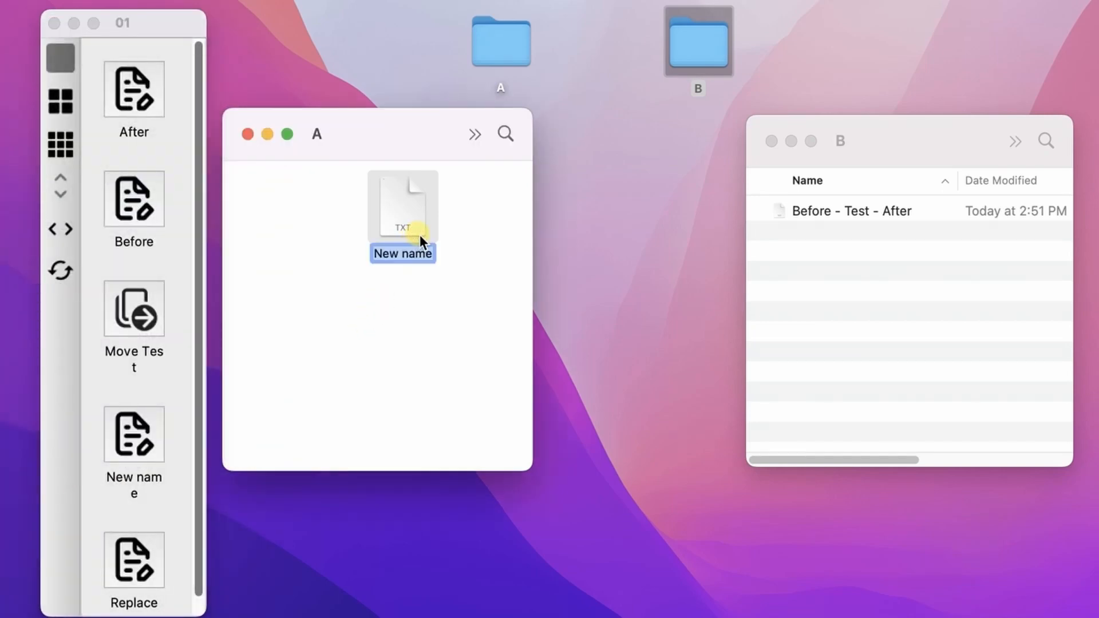
{"action": "type", "text": "test"}
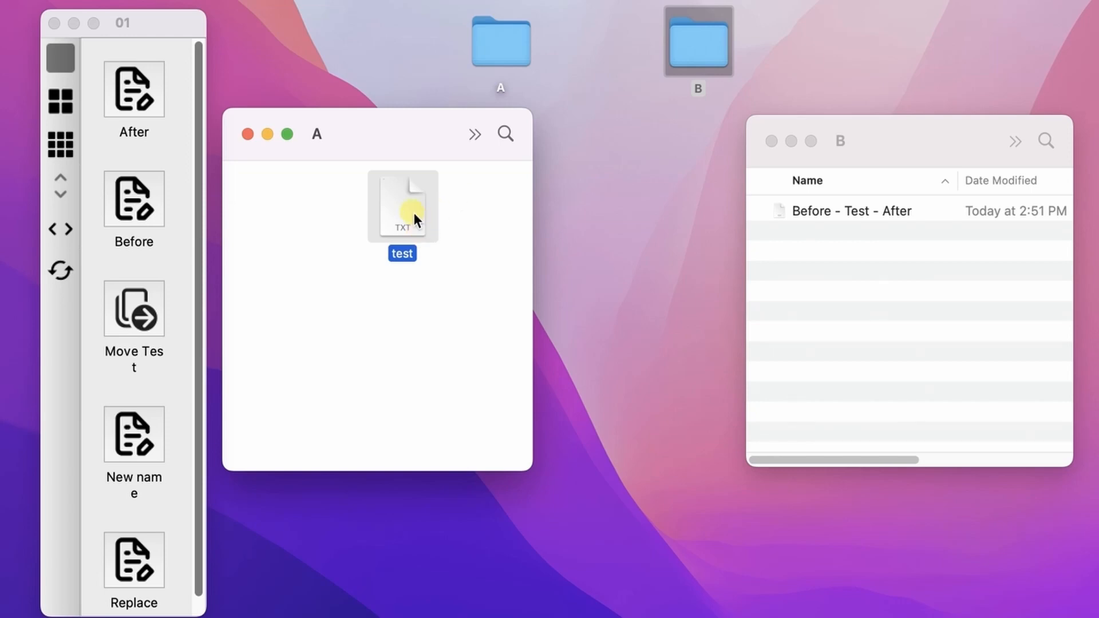
{"action": "left_click_drag", "start_coordinate": [414, 215], "coordinate": [139, 551]}
Review the Find and Replace With fields in the Replace action's settings, and close them without saving.
{"action": "left_click", "coordinate": [143, 552]}
{"action": "key", "text": "Tab"}
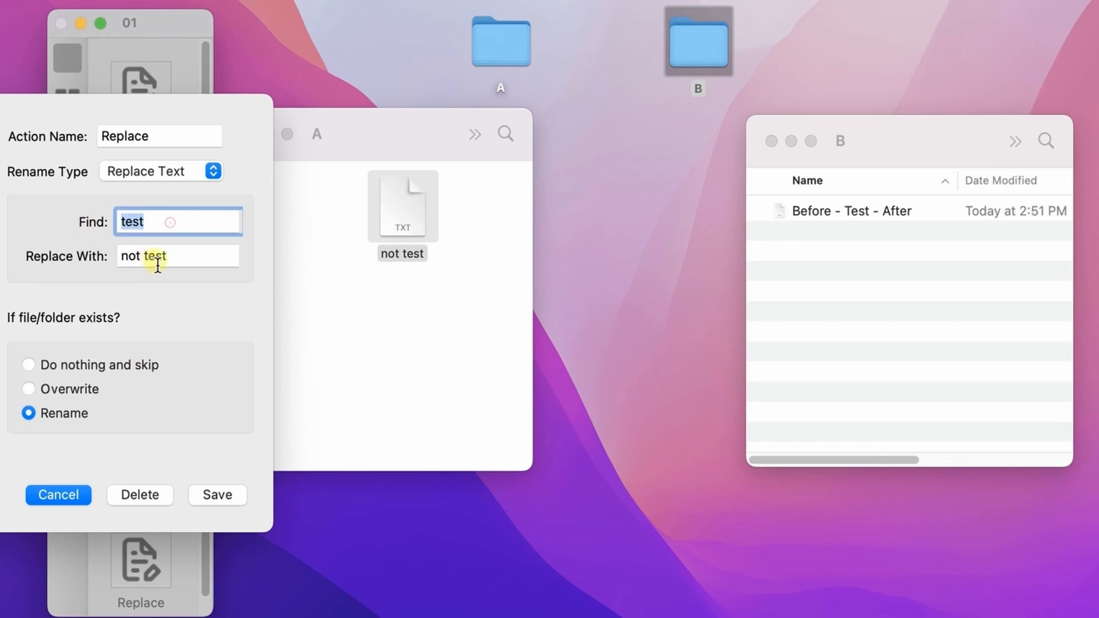
{"action": "key", "text": "Tab"}
{"action": "left_click", "coordinate": [80, 493]}
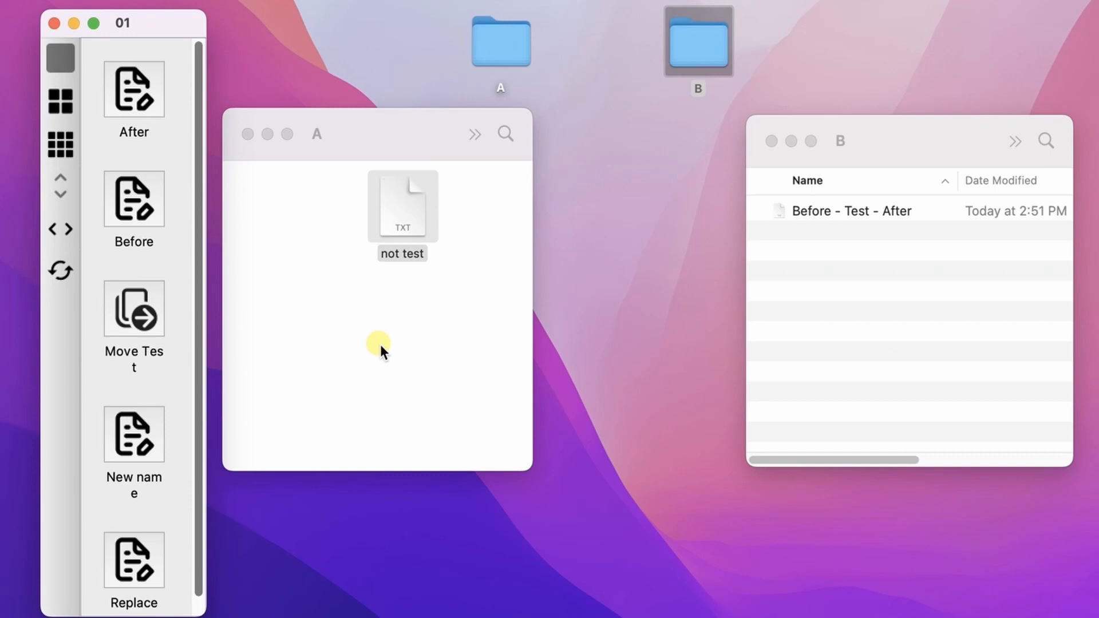
Review the Move Test action's destination folder and its option for existing files, and close its settings without saving.
{"action": "scroll", "coordinate": [198, 211], "scroll_direction": "down", "scroll_amount": 1}
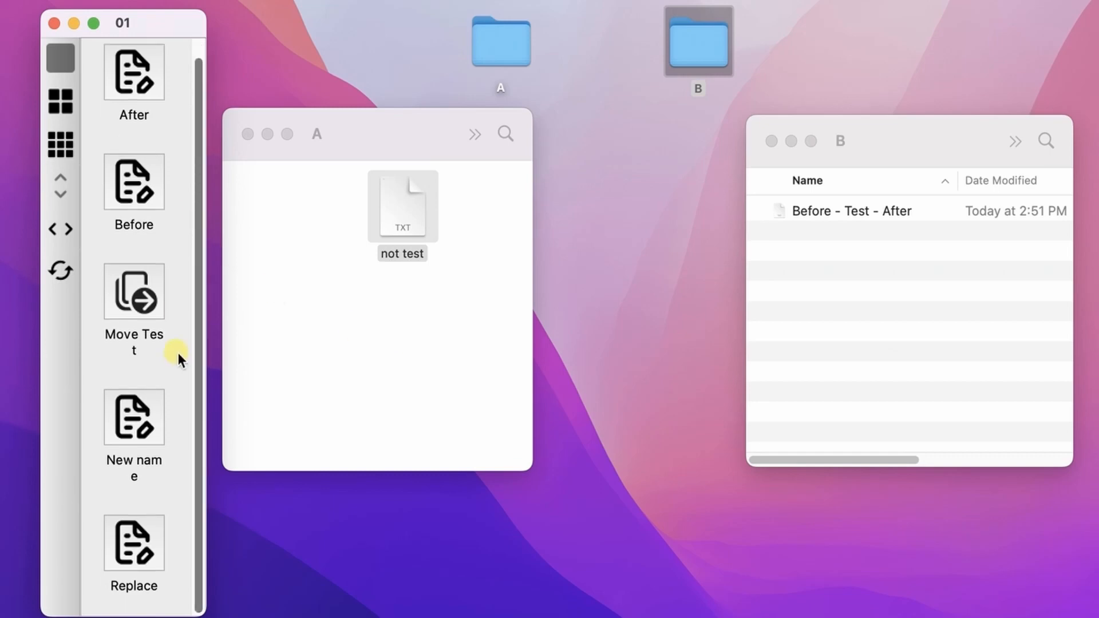
{"action": "left_click", "coordinate": [131, 288]}
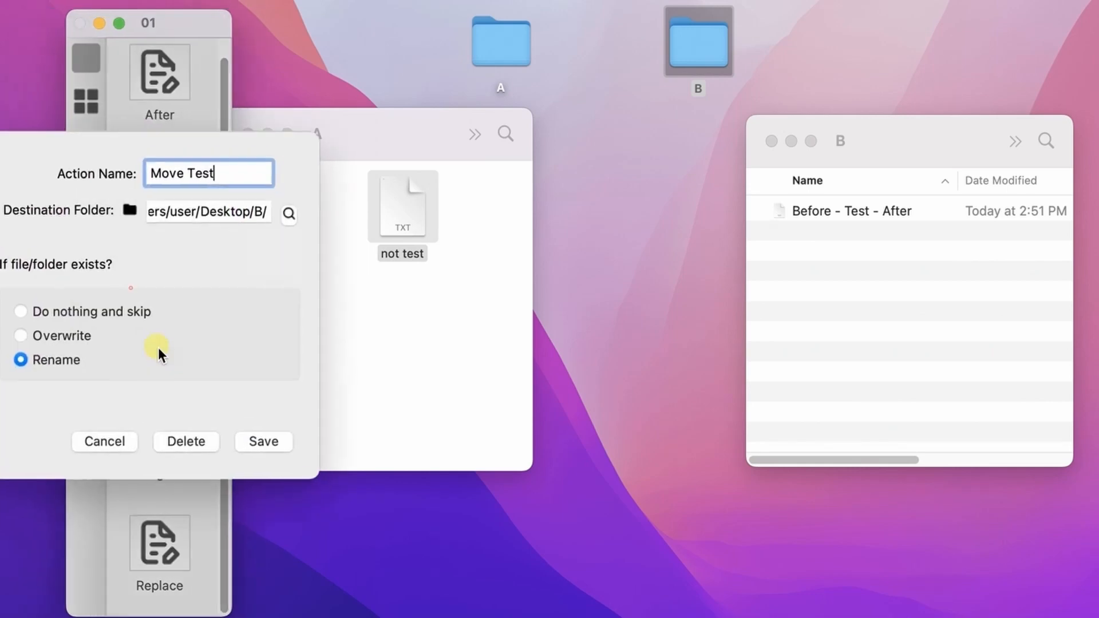
{"action": "left_click", "coordinate": [133, 449]}
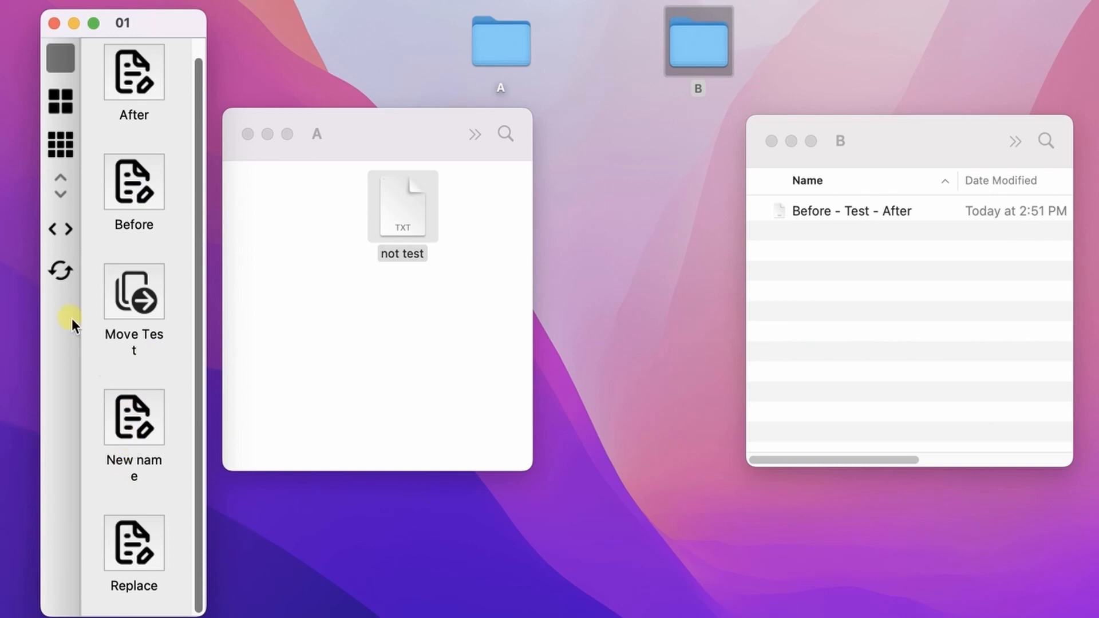
Try the horizontal layout for the 01 favourites window, shifting it slightly away from the screen corner, and return it to the vertical layout.
{"action": "left_click", "coordinate": [60, 228]}
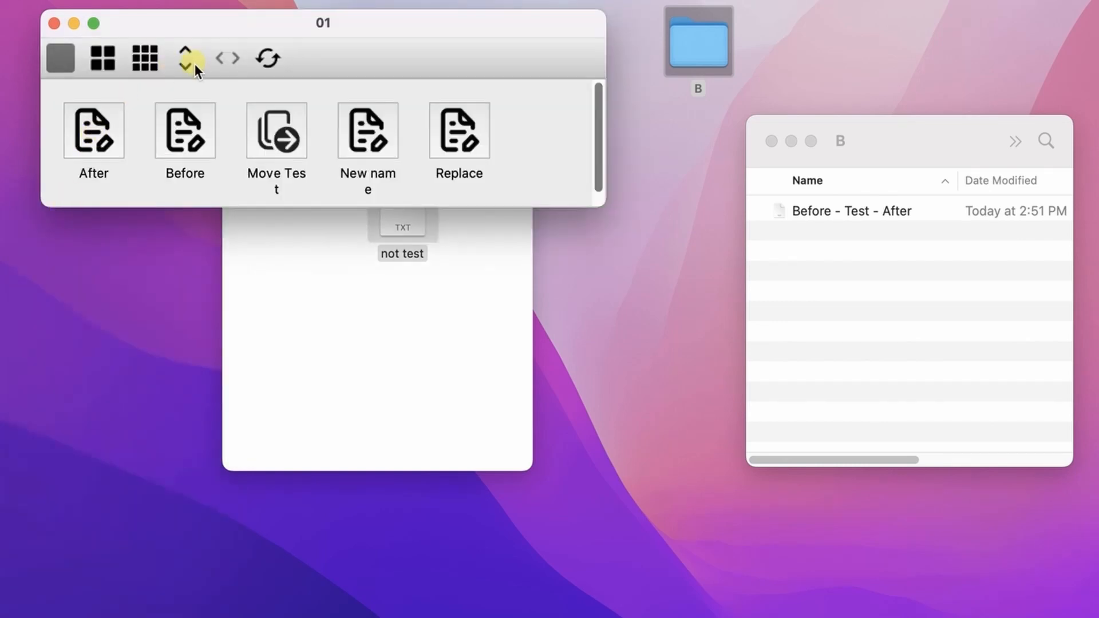
{"action": "left_click_drag", "start_coordinate": [338, 27], "coordinate": [416, 41]}
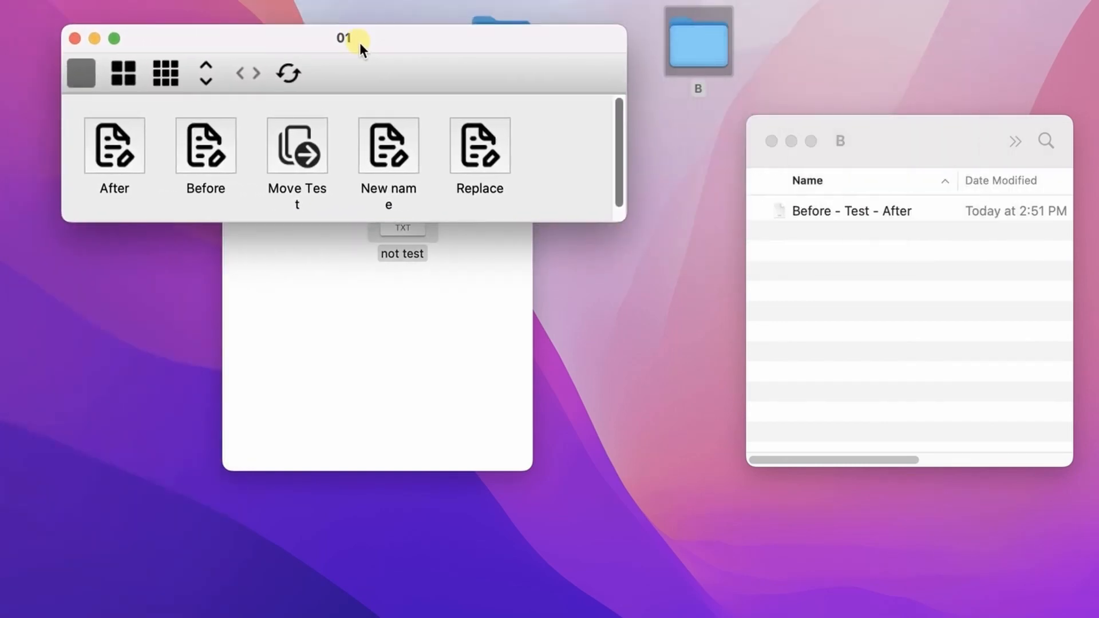
{"action": "left_click", "coordinate": [206, 75]}
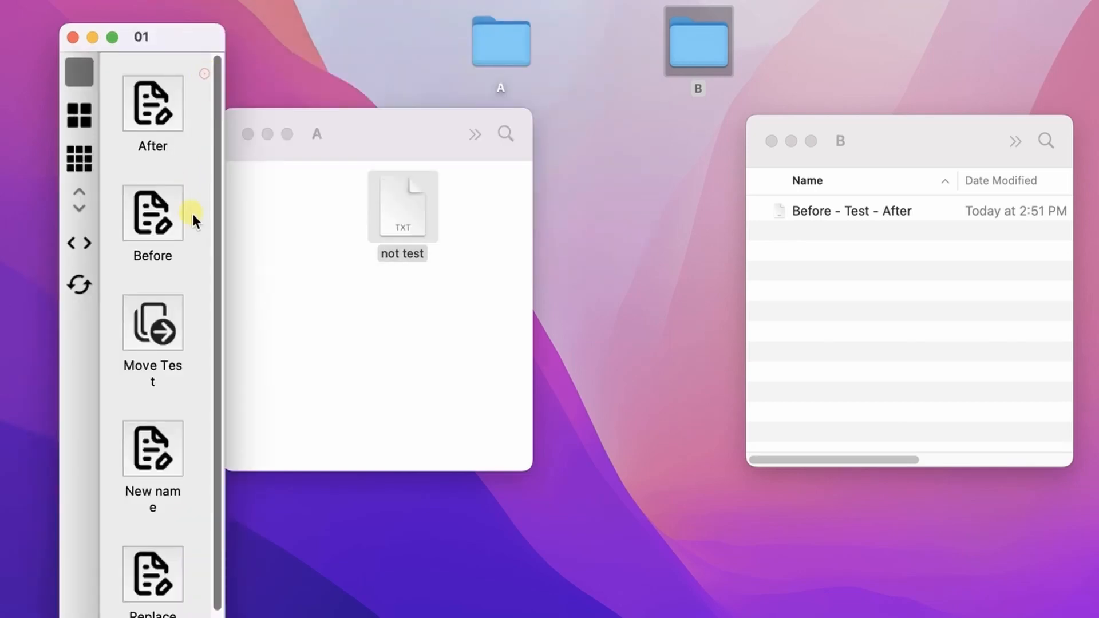